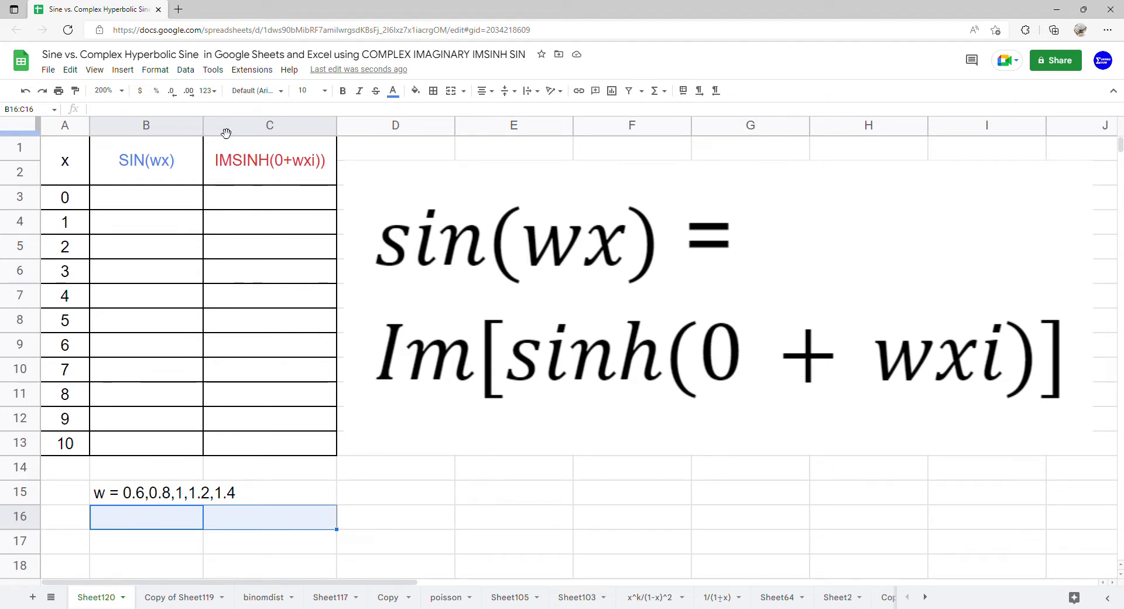
- Add dropdown data validation to cells B16:C16 using the list of items 0.6,0.8,1,1.2,1.4
{"action": "left_click", "coordinate": [185, 70]}
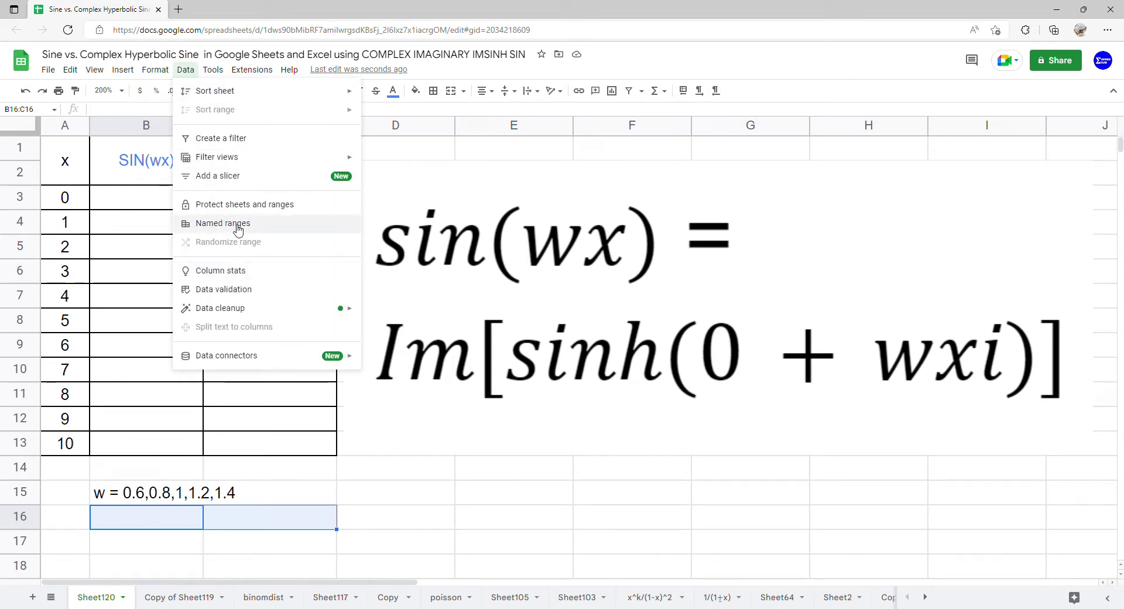
{"action": "left_click", "coordinate": [240, 289]}
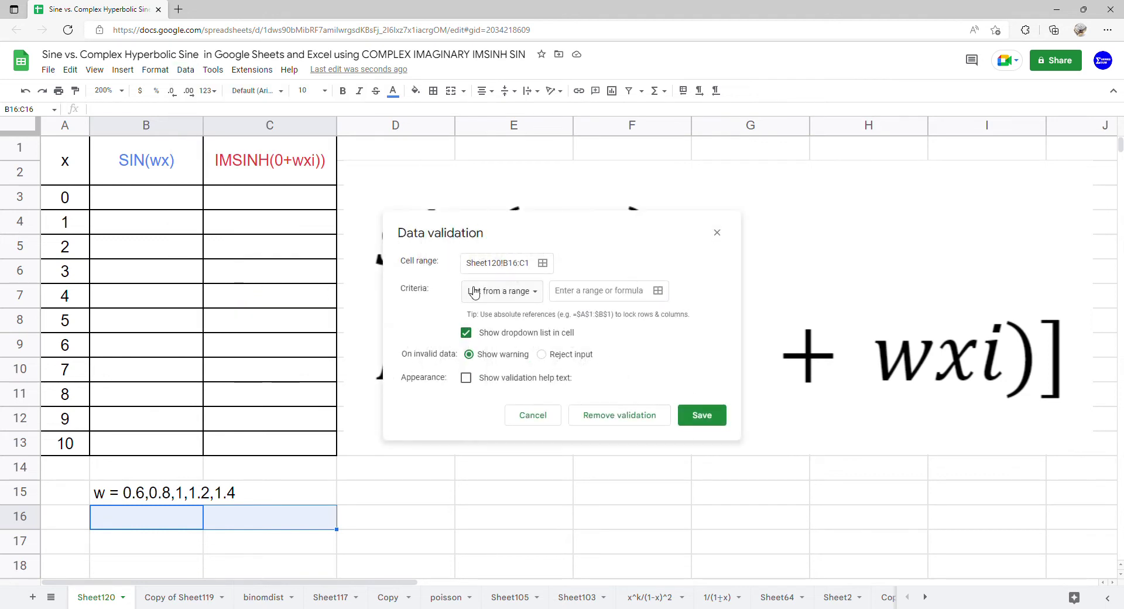
{"action": "left_click", "coordinate": [496, 291]}
{"action": "left_click", "coordinate": [494, 309]}
{"action": "left_click", "coordinate": [609, 297]}
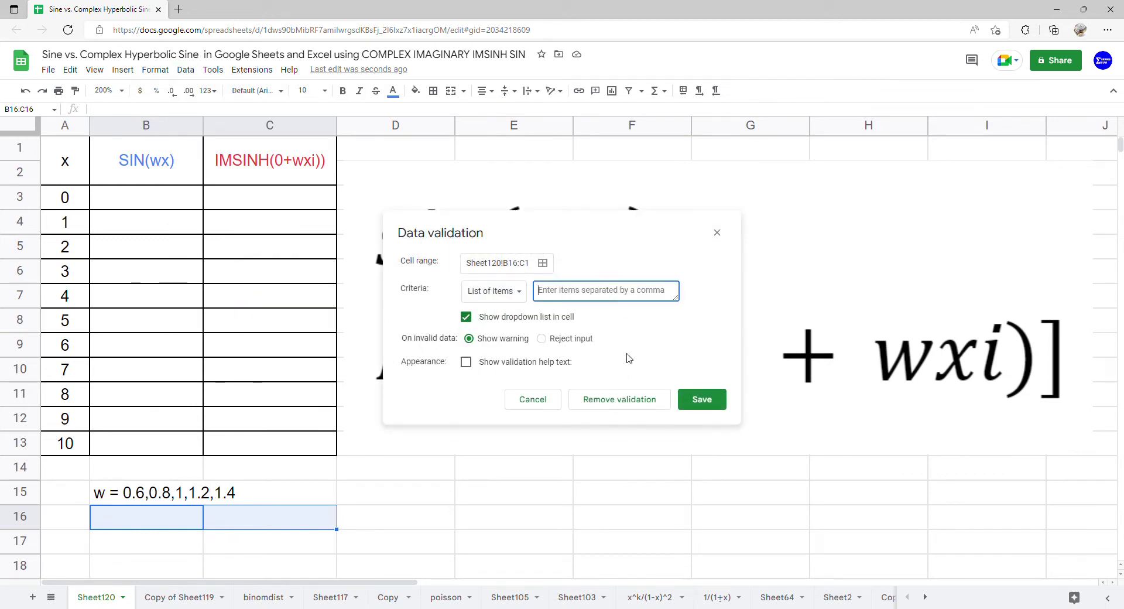
{"action": "type", "text": "0.6,0.8,1,1.2,1.4"}
{"action": "left_click", "coordinate": [703, 400]}
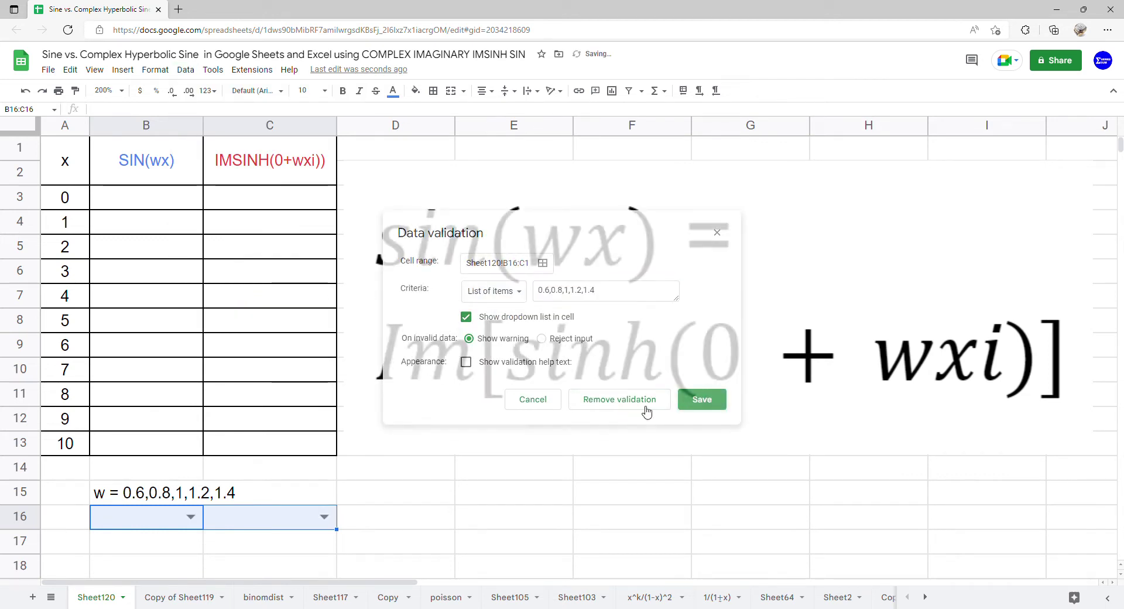
- Choose 0.6 from the dropdown lists in both B16 and C16
{"action": "left_click", "coordinate": [192, 518]}
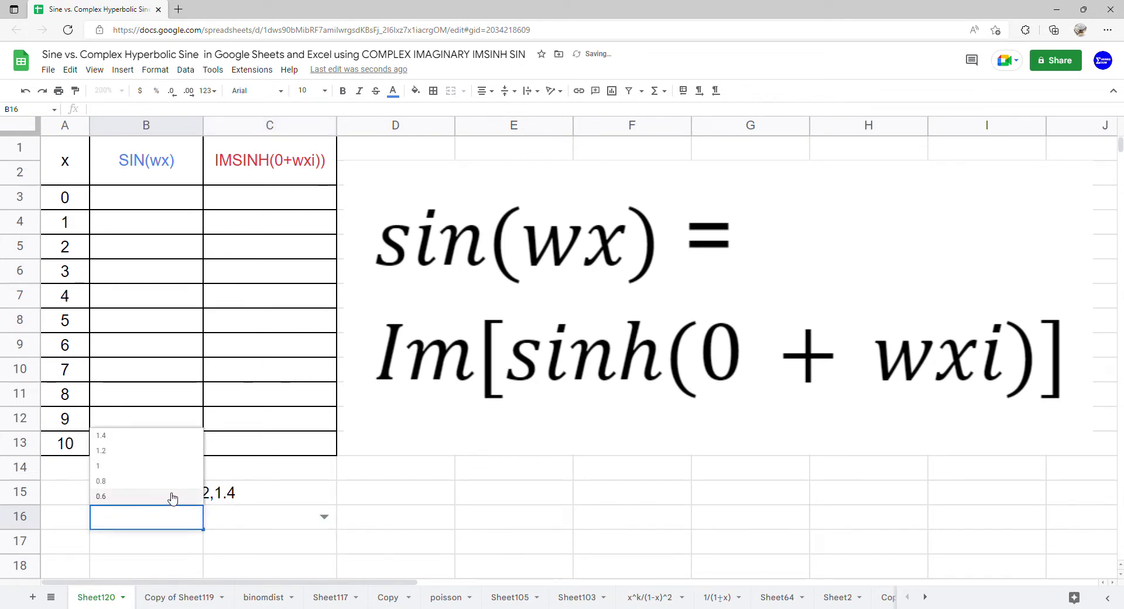
{"action": "left_click", "coordinate": [174, 496]}
{"action": "left_click", "coordinate": [322, 516]}
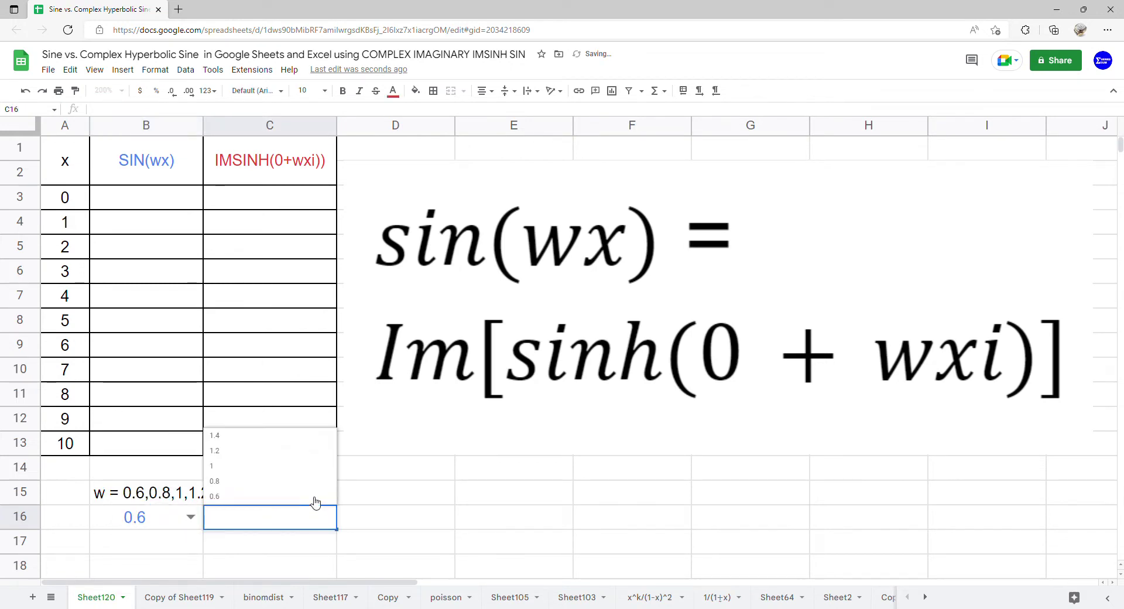
{"action": "left_click", "coordinate": [315, 497]}
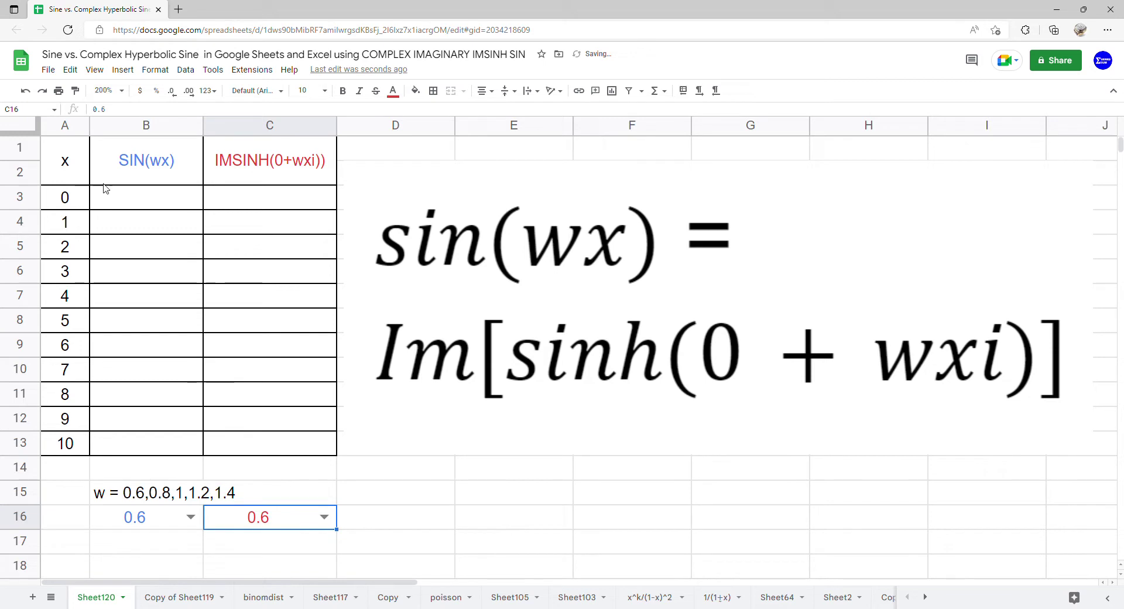
- Fill the SIN(wx) column from B3 with the array formula =ARRAYFORMULA(SIN(B16*A3:A13))
{"action": "left_click", "coordinate": [126, 199]}
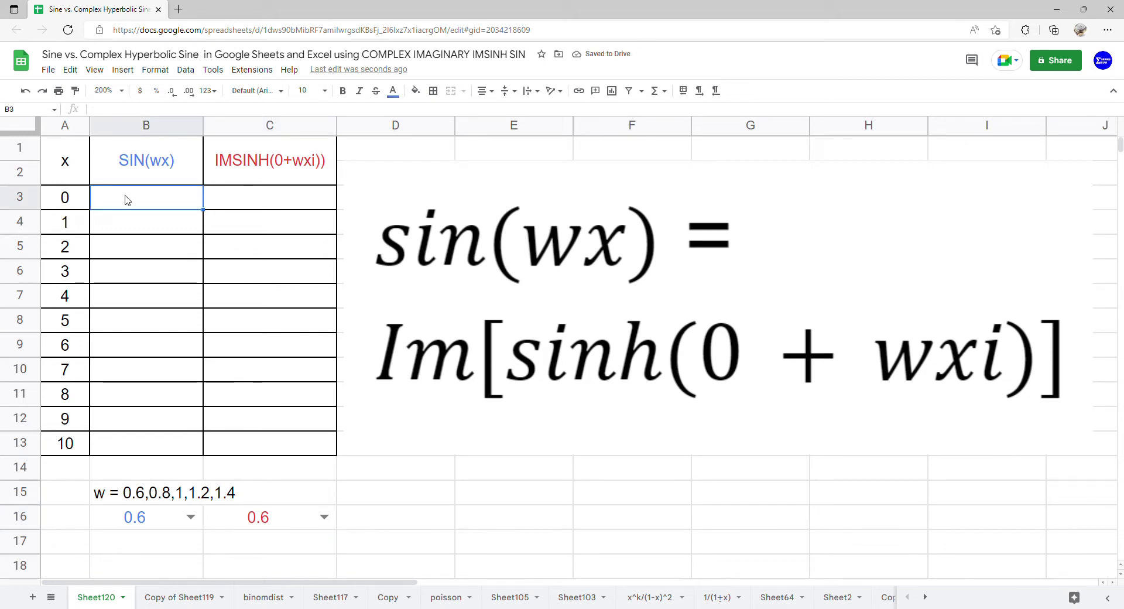
{"action": "type", "text": "=AR"}
{"action": "key", "text": "Tab"}
{"action": "type", "text": "S"}
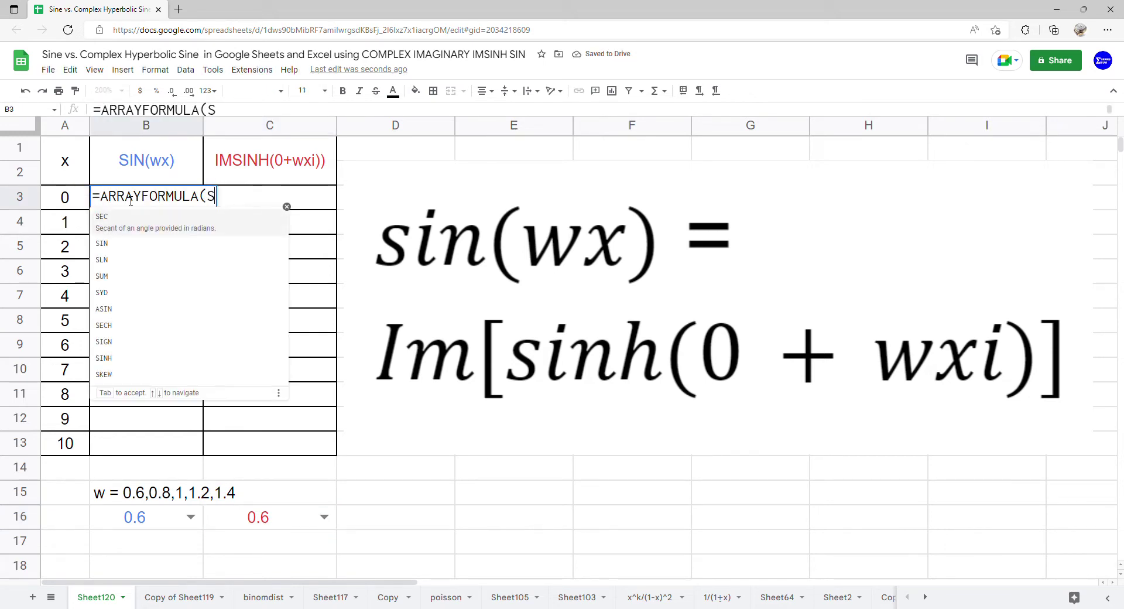
{"action": "type", "text": "IN("}
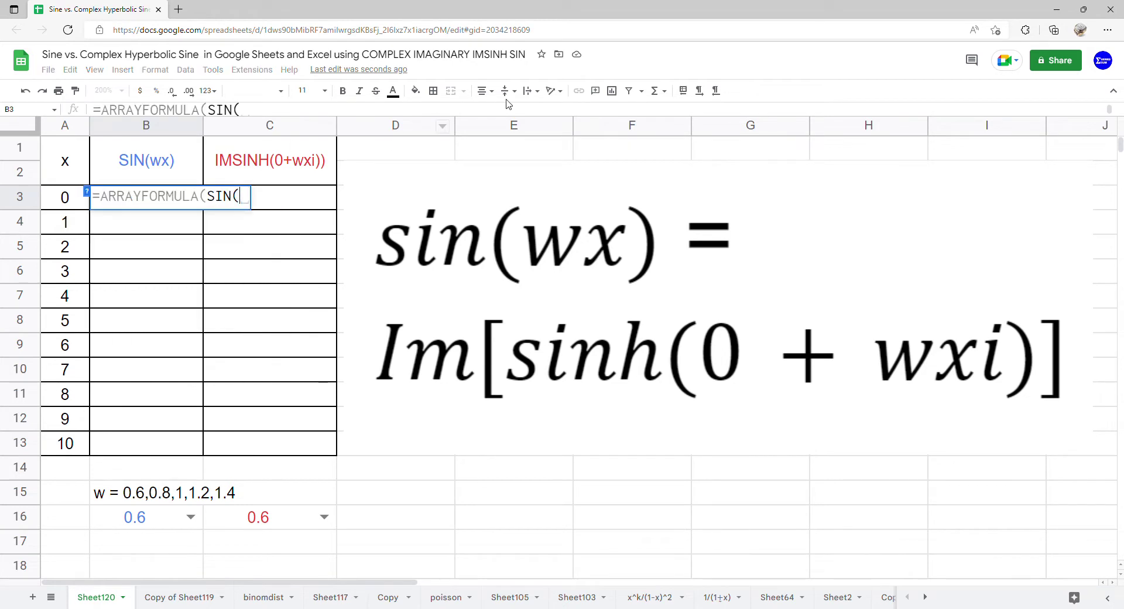
{"action": "left_click", "coordinate": [151, 525]}
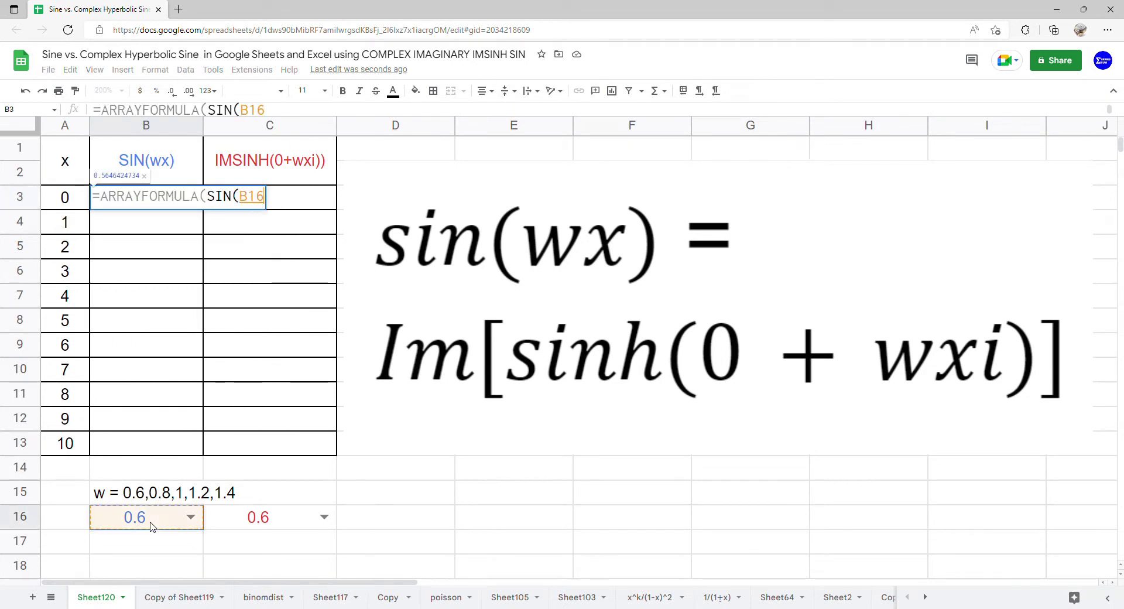
{"action": "type", "text": "*"}
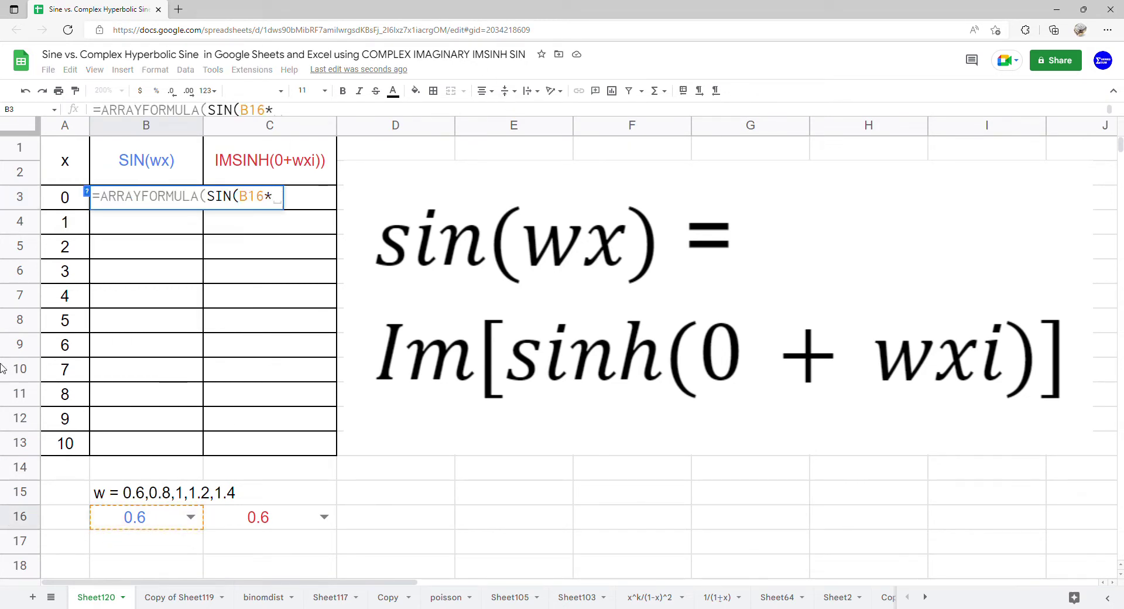
{"action": "left_click_drag", "start_coordinate": [69, 202], "coordinate": [70, 446]}
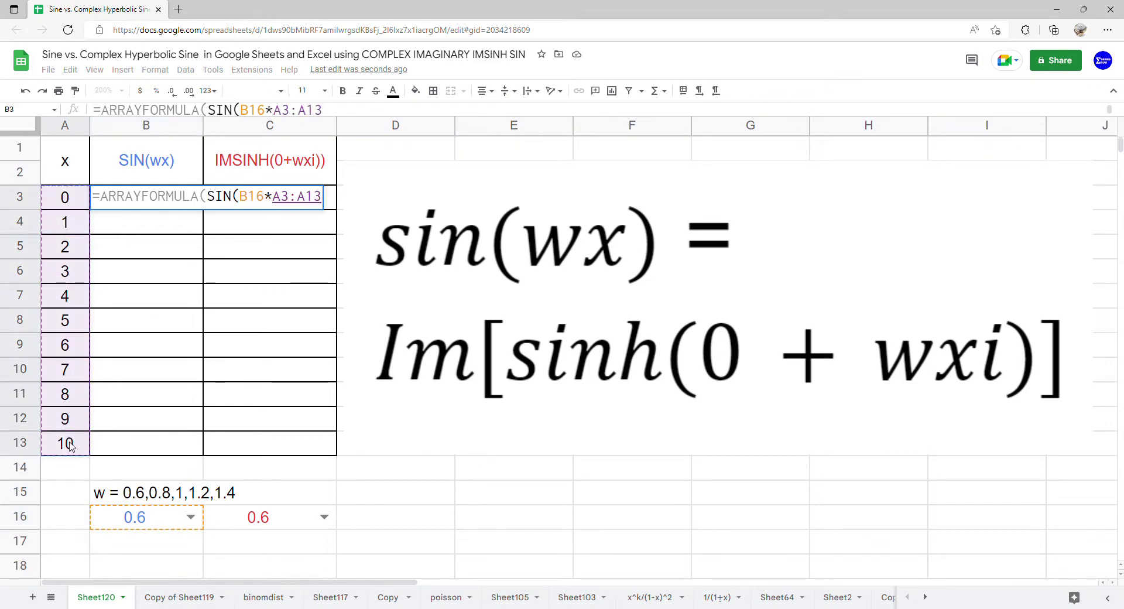
{"action": "key", "text": "Return"}
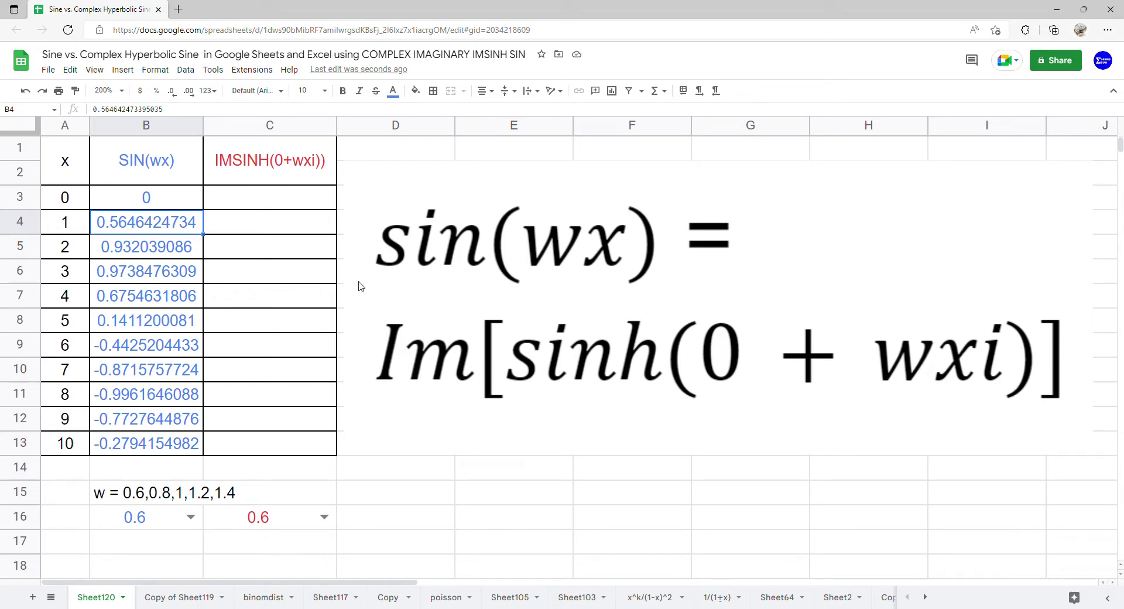
- Enter the array formula =ARRAYFORMULA(COMPLEX(0,C16*A3:A13)) in C3 to build the complex numbers for every x value
{"action": "left_click", "coordinate": [308, 202]}
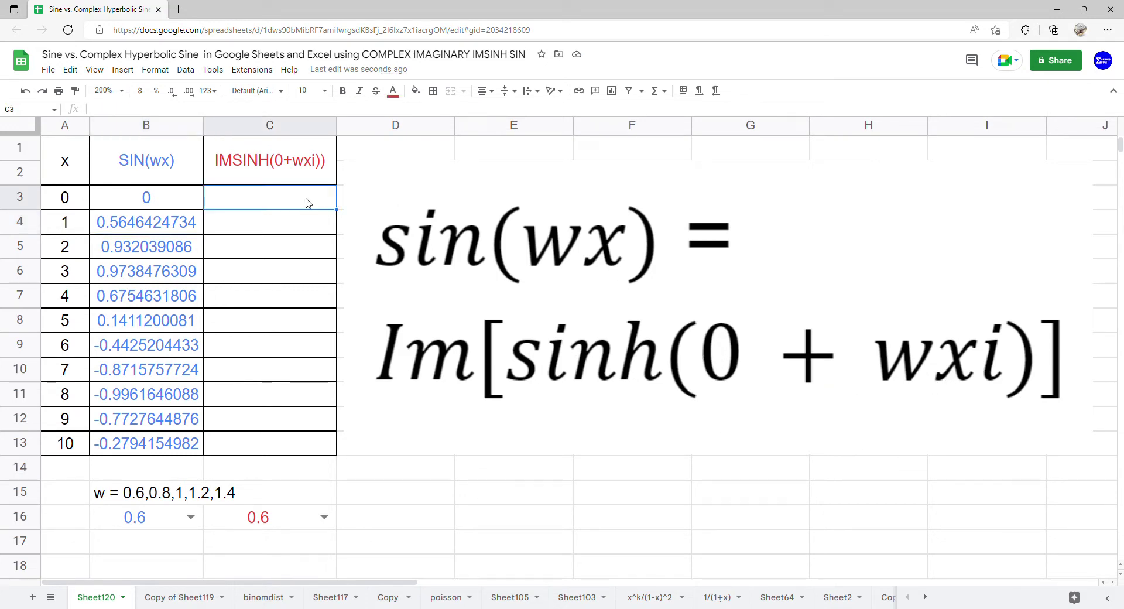
{"action": "type", "text": "=AR"}
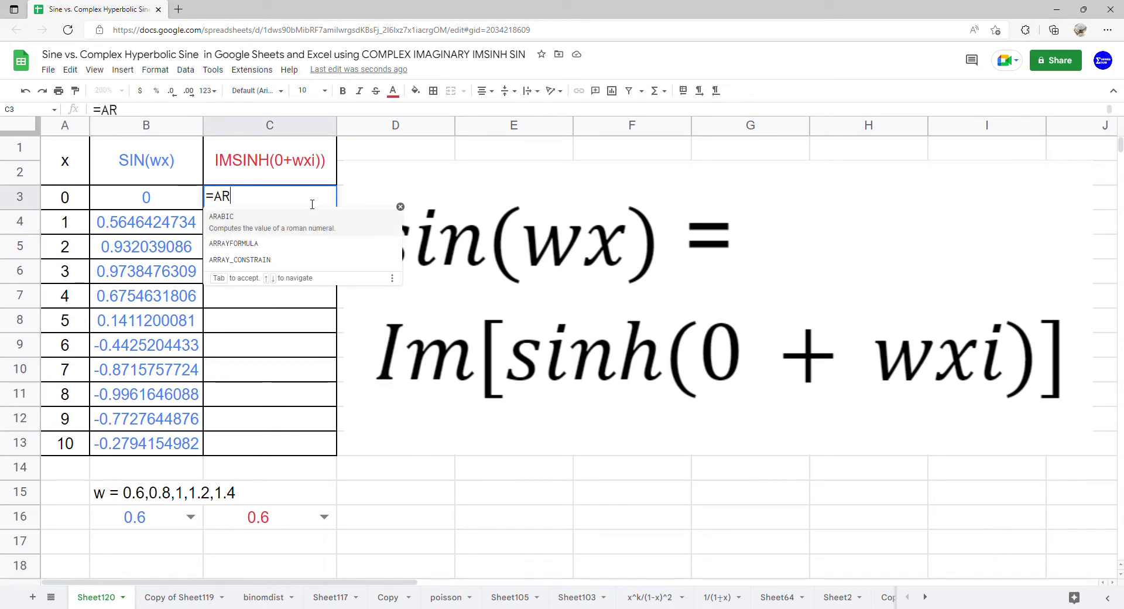
{"action": "type", "text": "RAYFORMULA(COMP"}
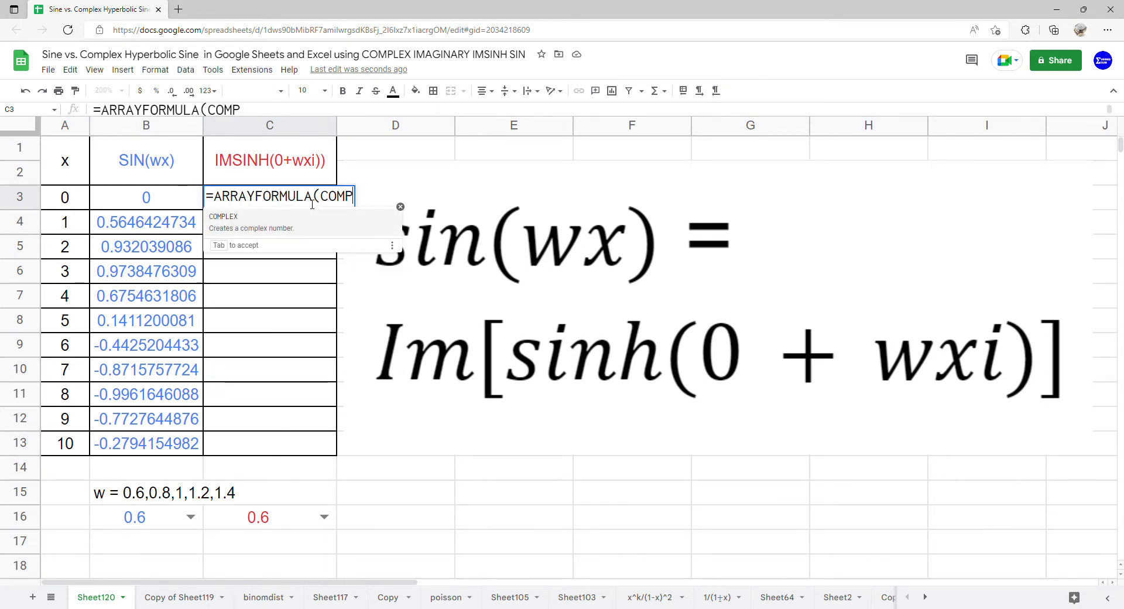
{"action": "key", "text": "Tab"}
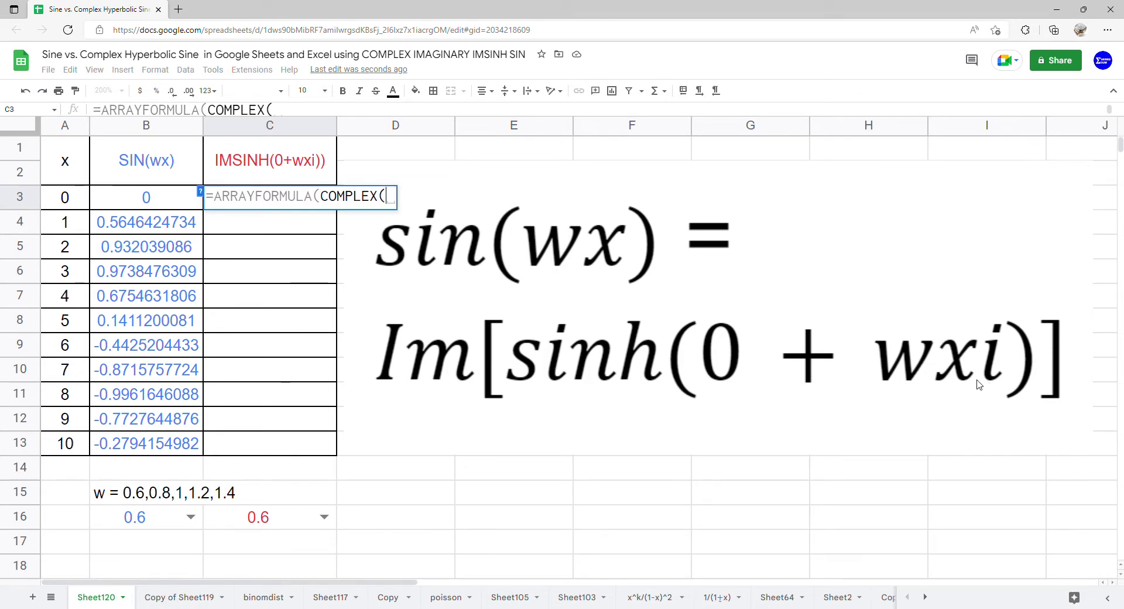
{"action": "type", "text": "0"}
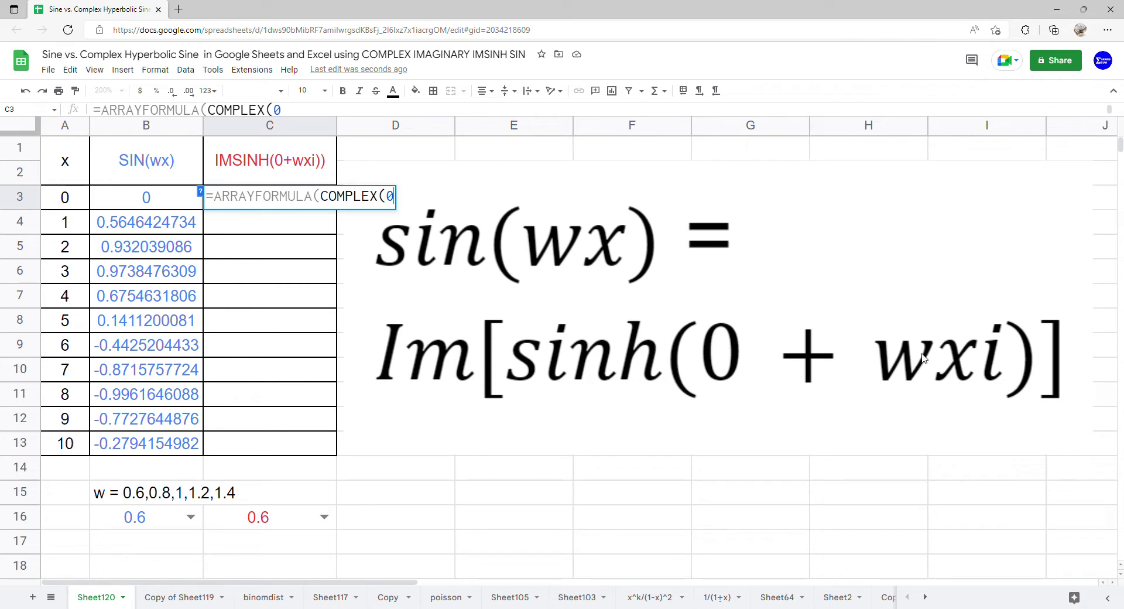
{"action": "type", "text": ","}
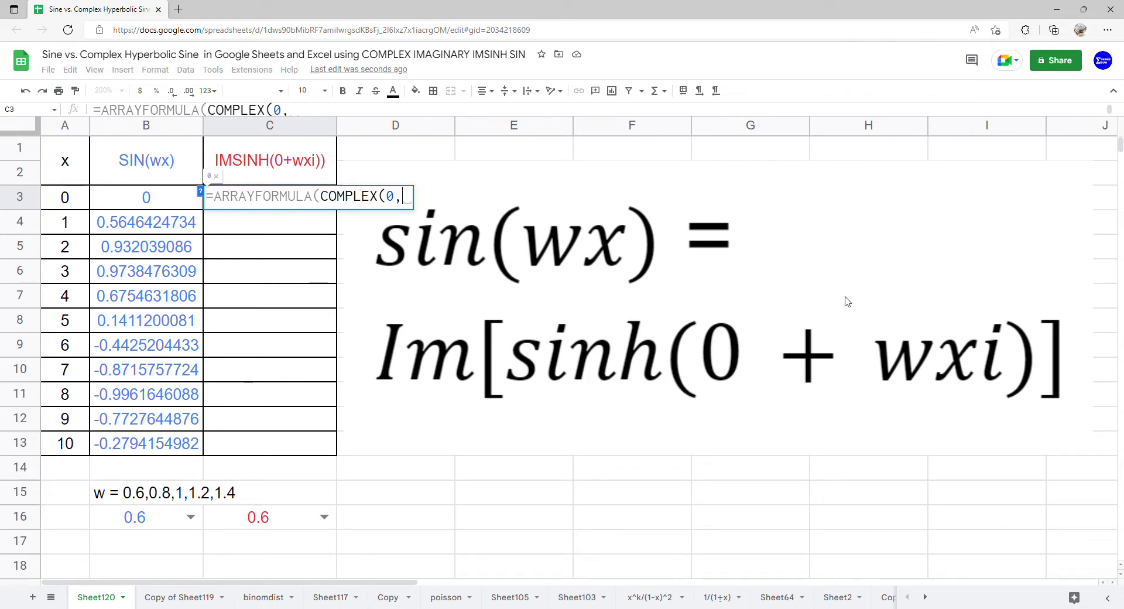
{"action": "left_click", "coordinate": [314, 524]}
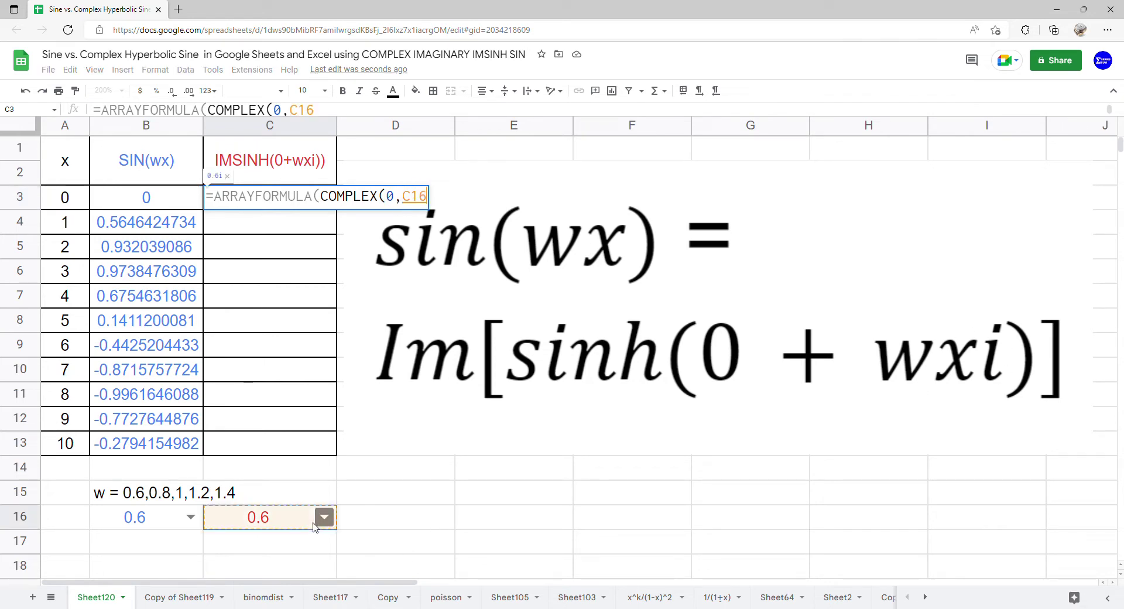
{"action": "type", "text": "*"}
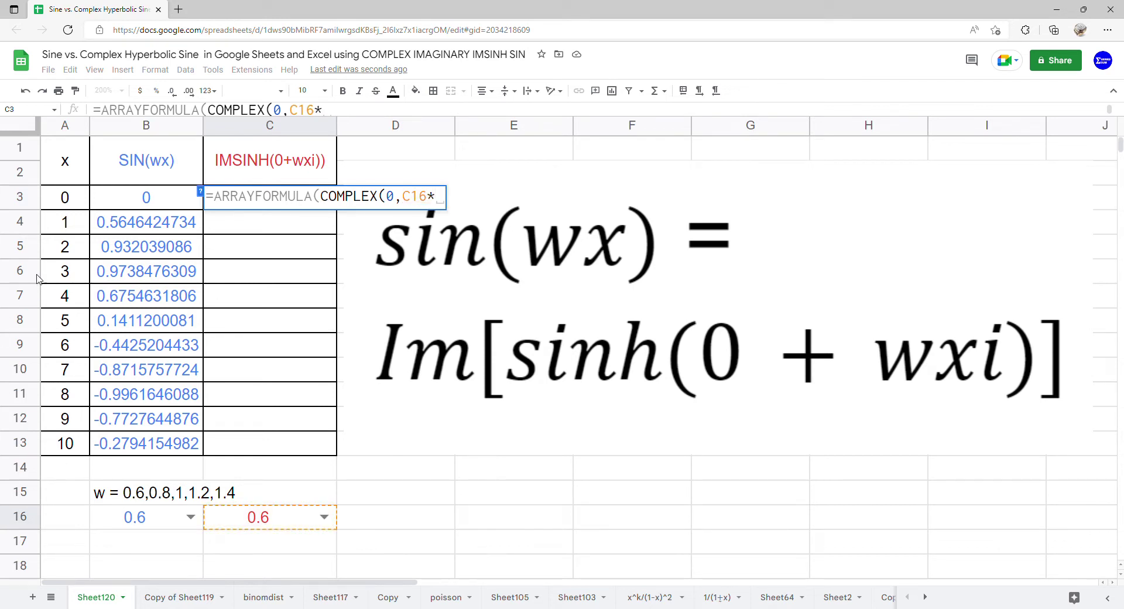
{"action": "left_click_drag", "start_coordinate": [69, 204], "coordinate": [65, 448]}
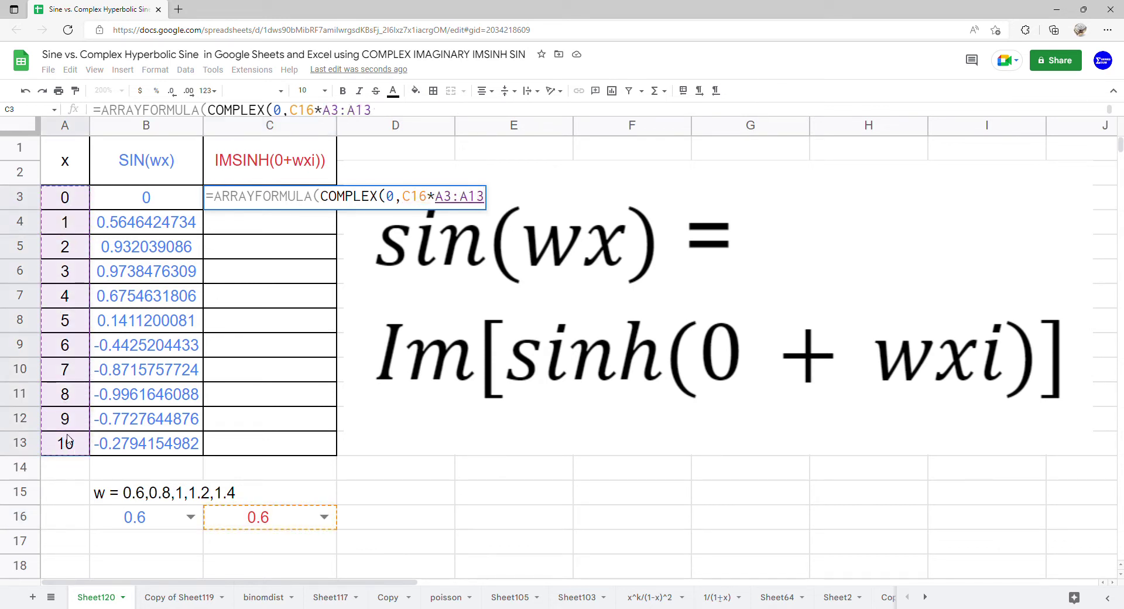
{"action": "key", "text": "Return"}
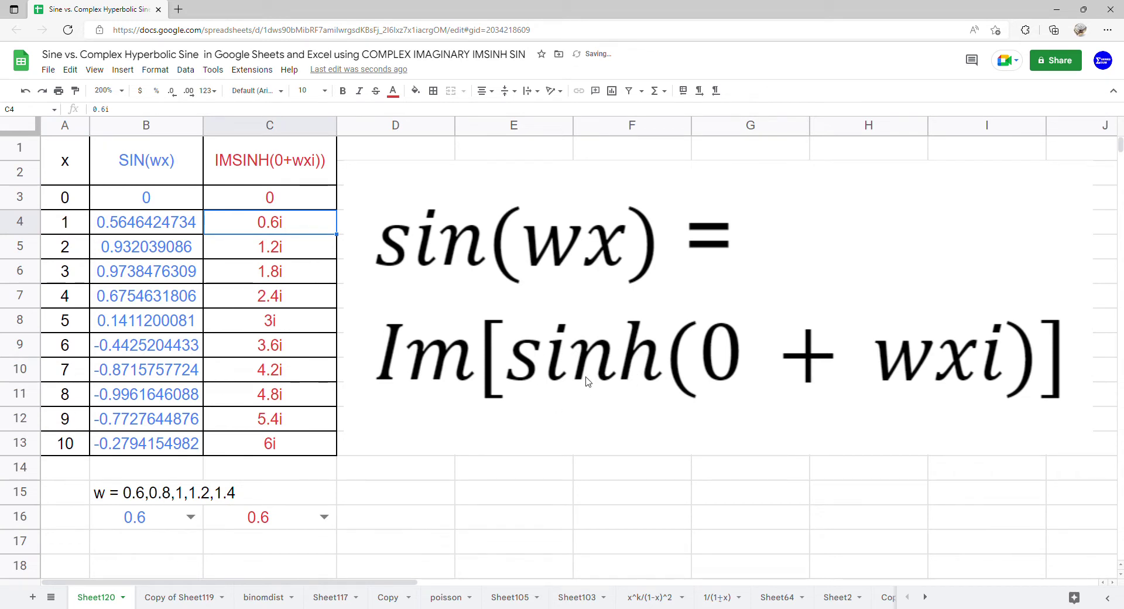
- Wrap the COMPLEX part of the C3 formula in IMSINH, giving =ARRAYFORMULA(IMSINH(COMPLEX(0,C16*A3:A13)))
{"action": "double_click", "coordinate": [278, 202]}
{"action": "left_click", "coordinate": [313, 199]}
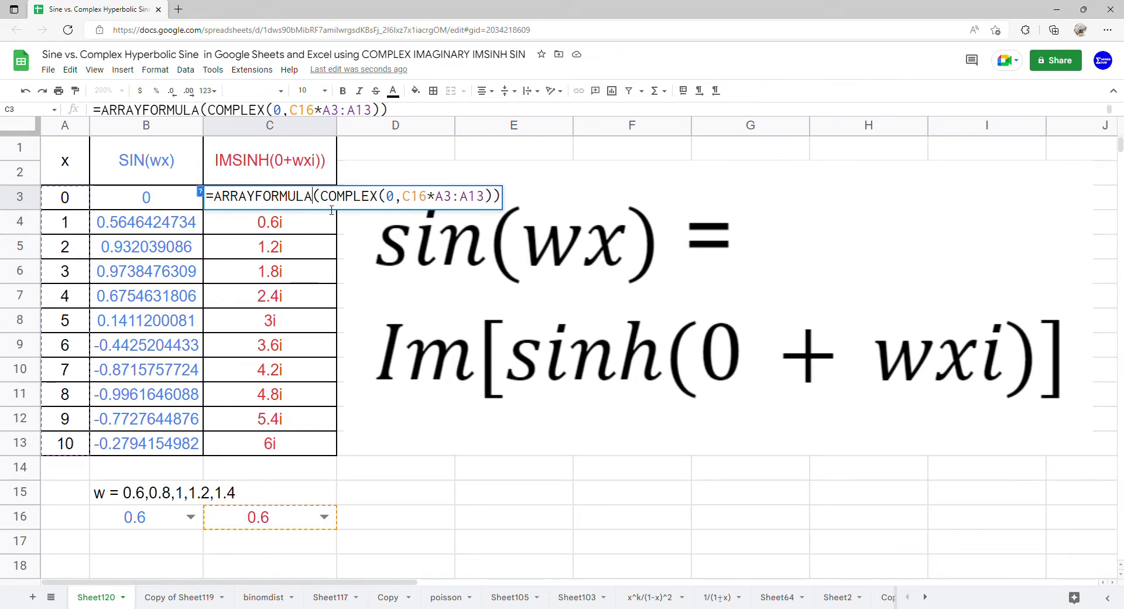
{"action": "type", "text": "(IMS"}
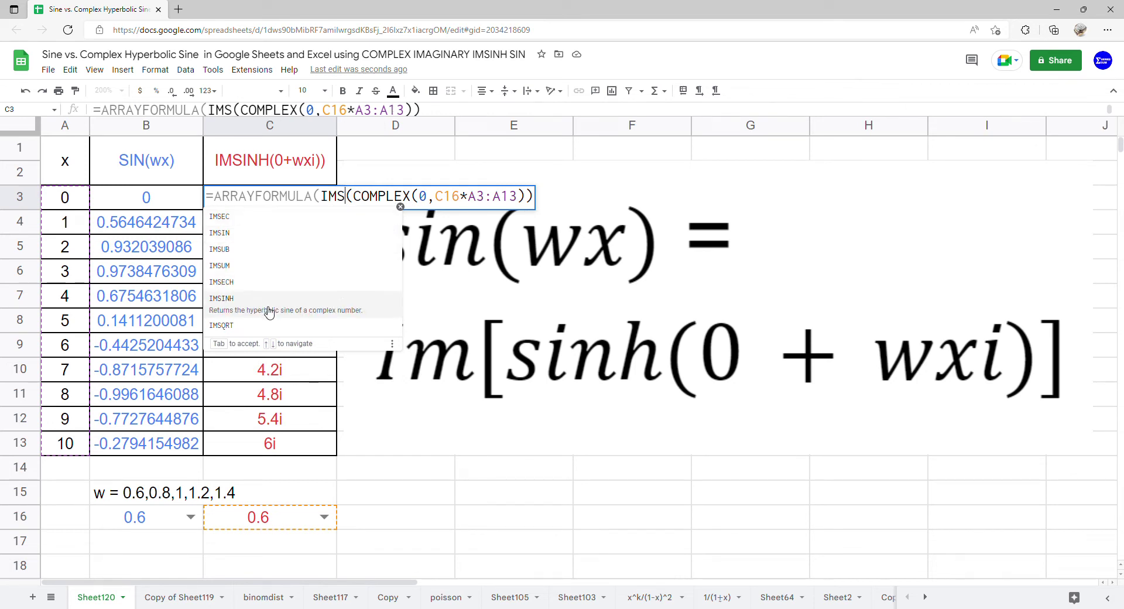
{"action": "left_click", "coordinate": [369, 315]}
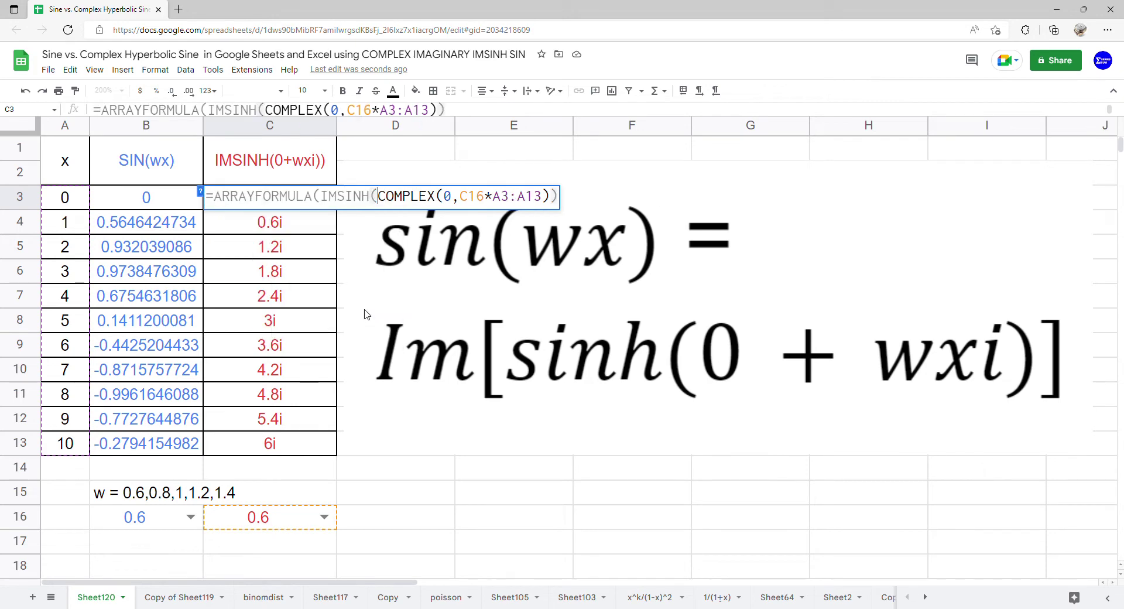
{"action": "key", "text": "Return"}
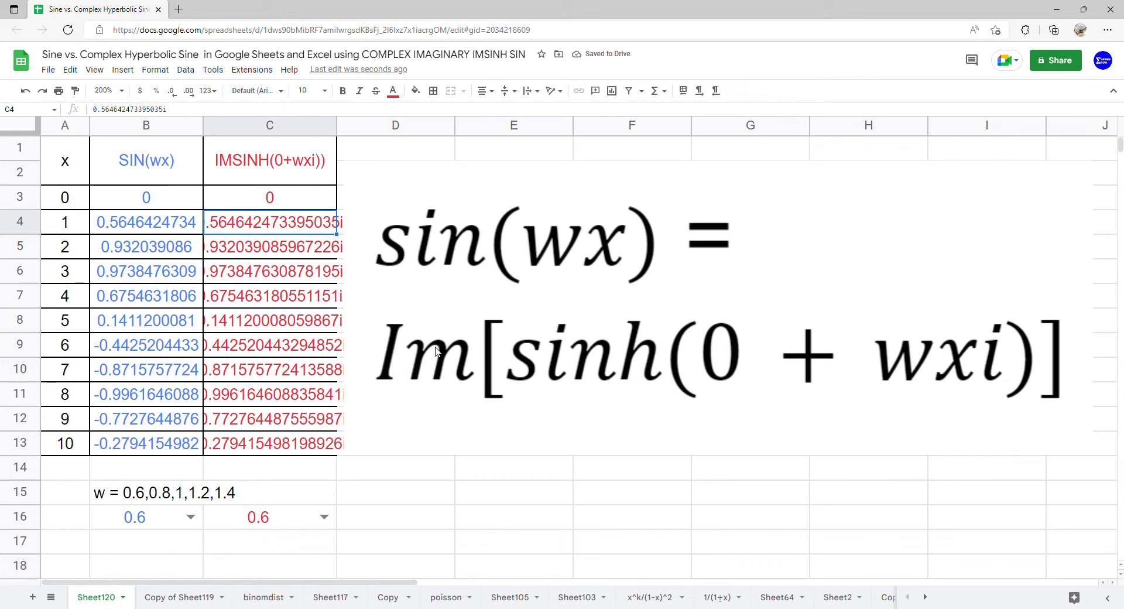
- Wrap the IMSINH part of the C3 formula in IMAGINARY, giving =ARRAYFORMULA(IMAGINARY(IMSINH(COMPLEX(0,C16*A3:A13))))
{"action": "double_click", "coordinate": [297, 198]}
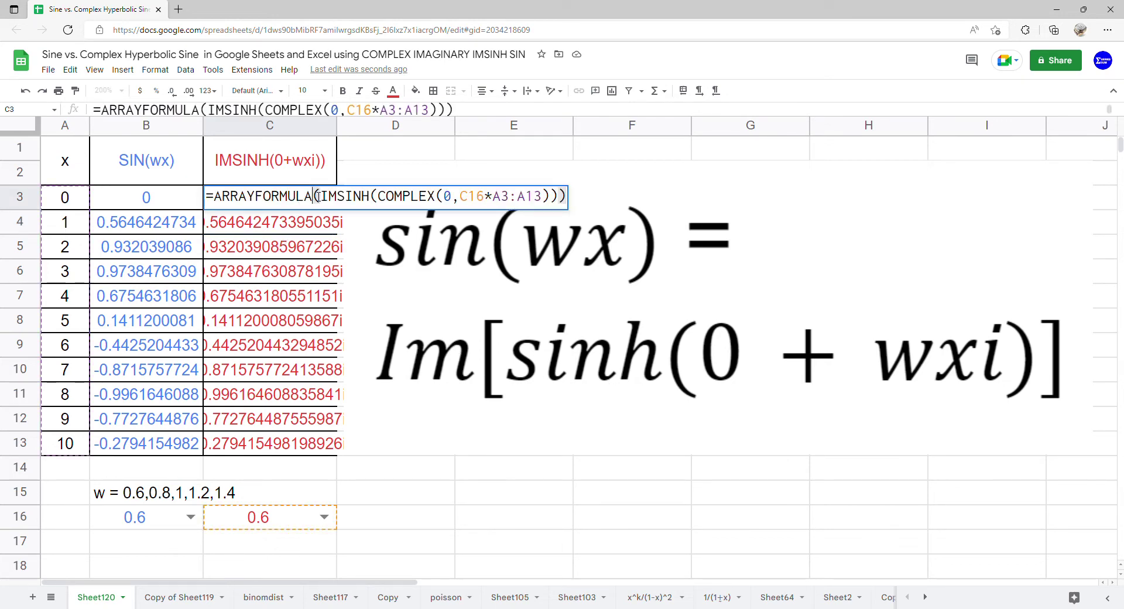
{"action": "type", "text": "(IMA"}
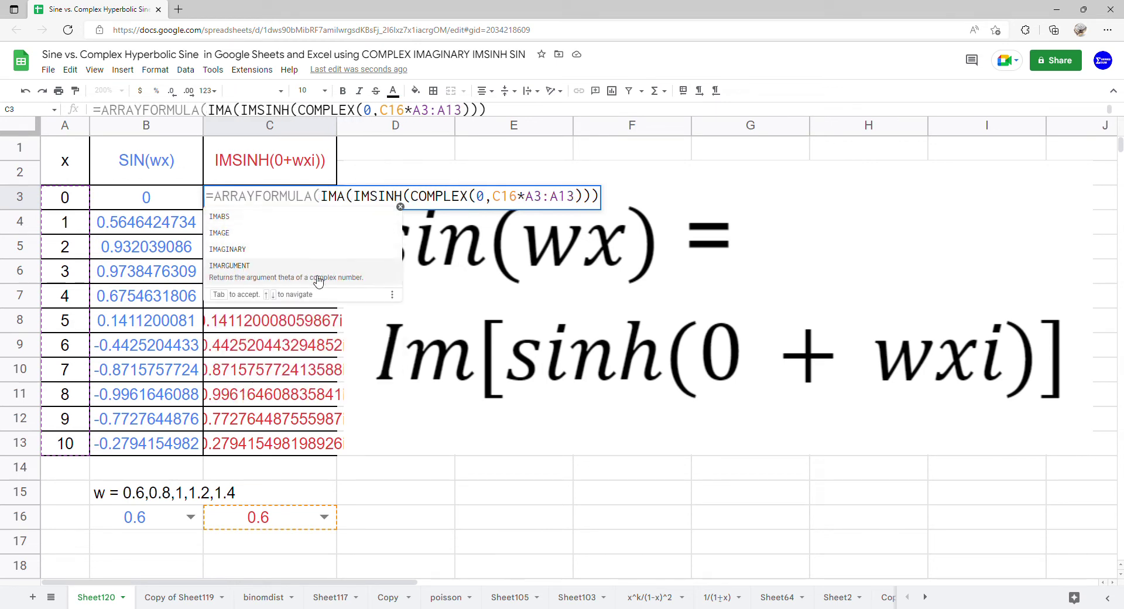
{"action": "left_click", "coordinate": [379, 260]}
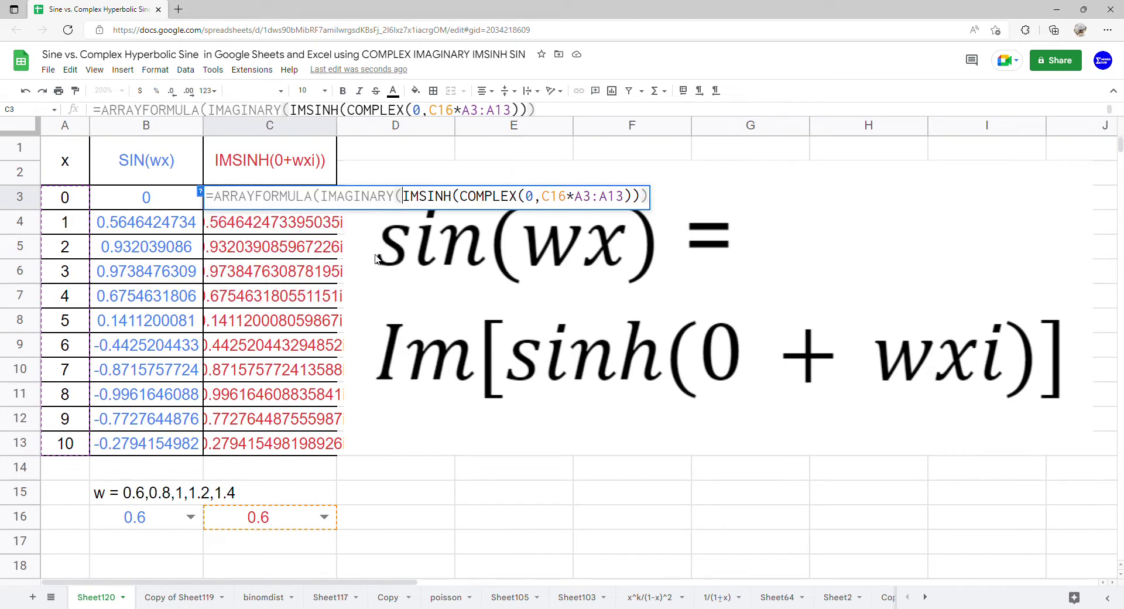
{"action": "key", "text": "Return"}
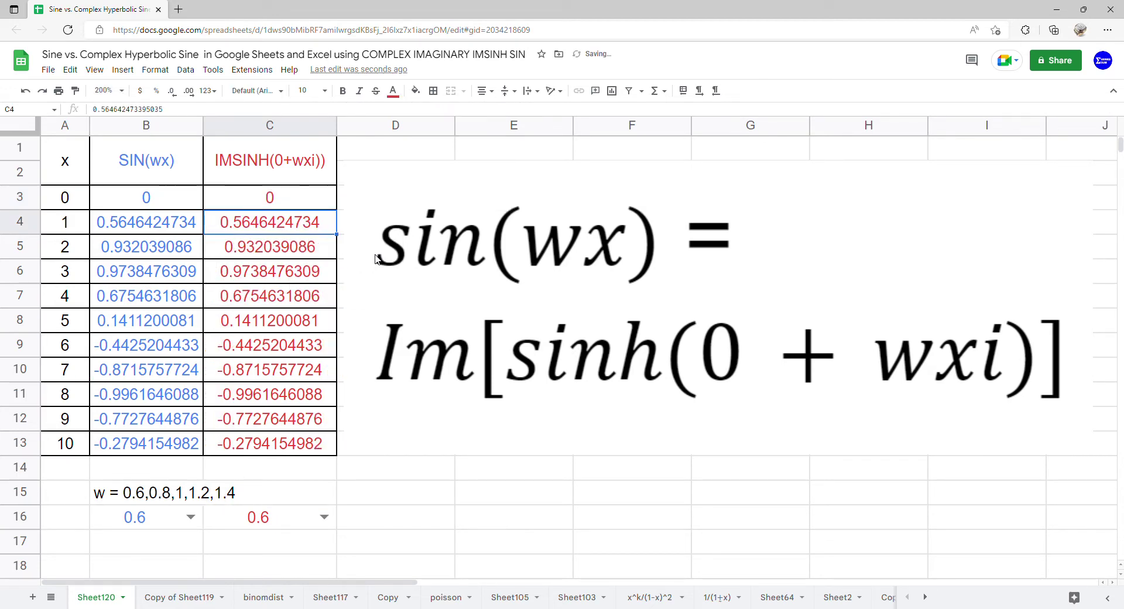
- Insert a chart based on the whole table in A1:C13
{"action": "left_click_drag", "start_coordinate": [50, 164], "coordinate": [270, 445]}
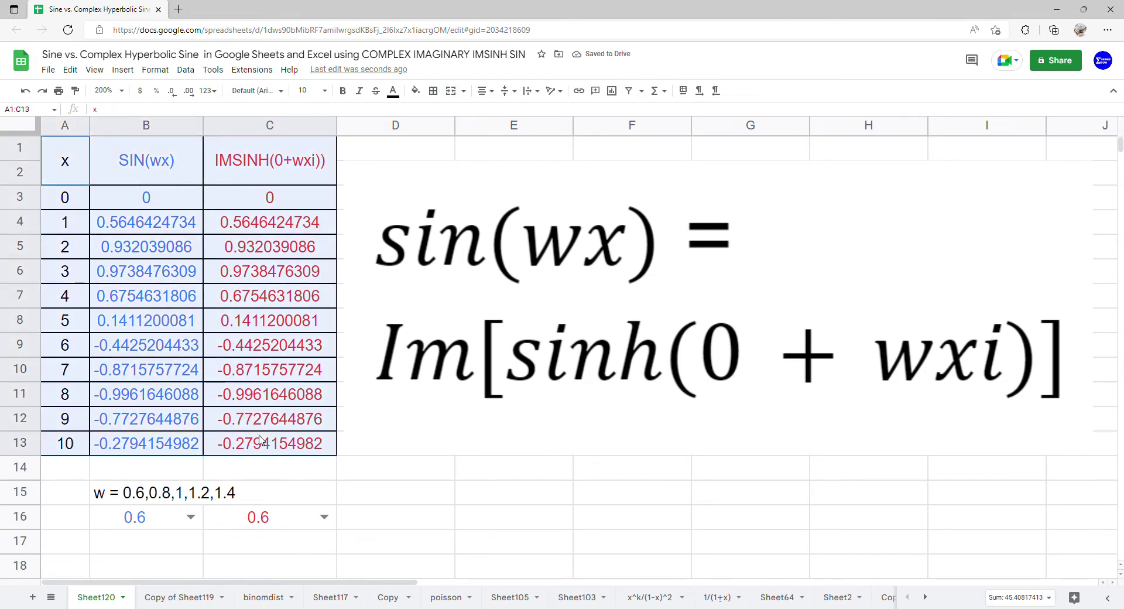
{"action": "left_click", "coordinate": [123, 69]}
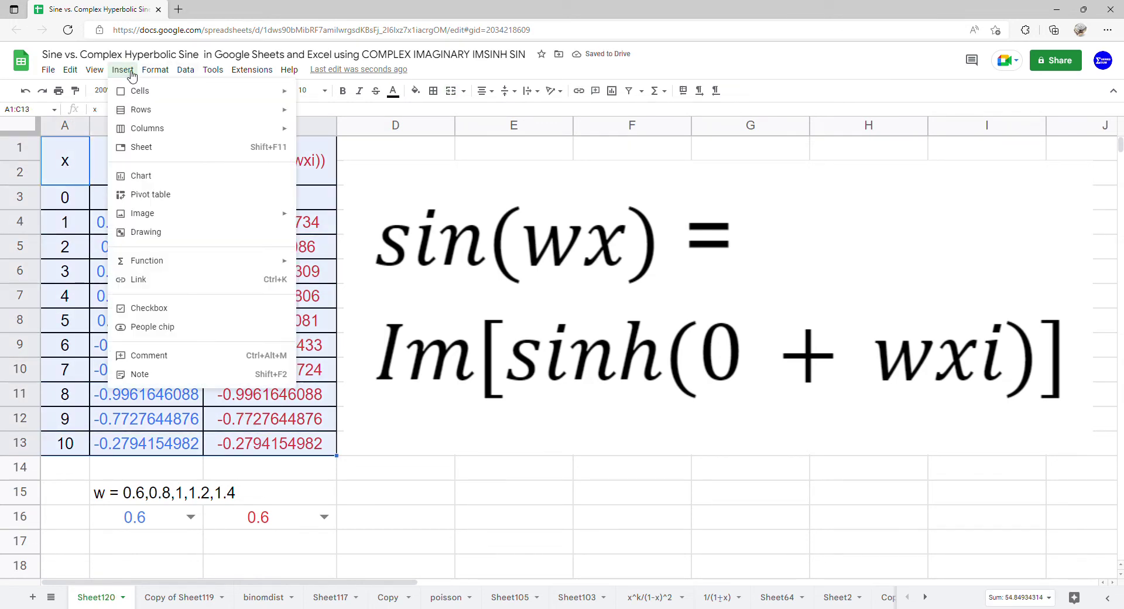
{"action": "left_click", "coordinate": [155, 178]}
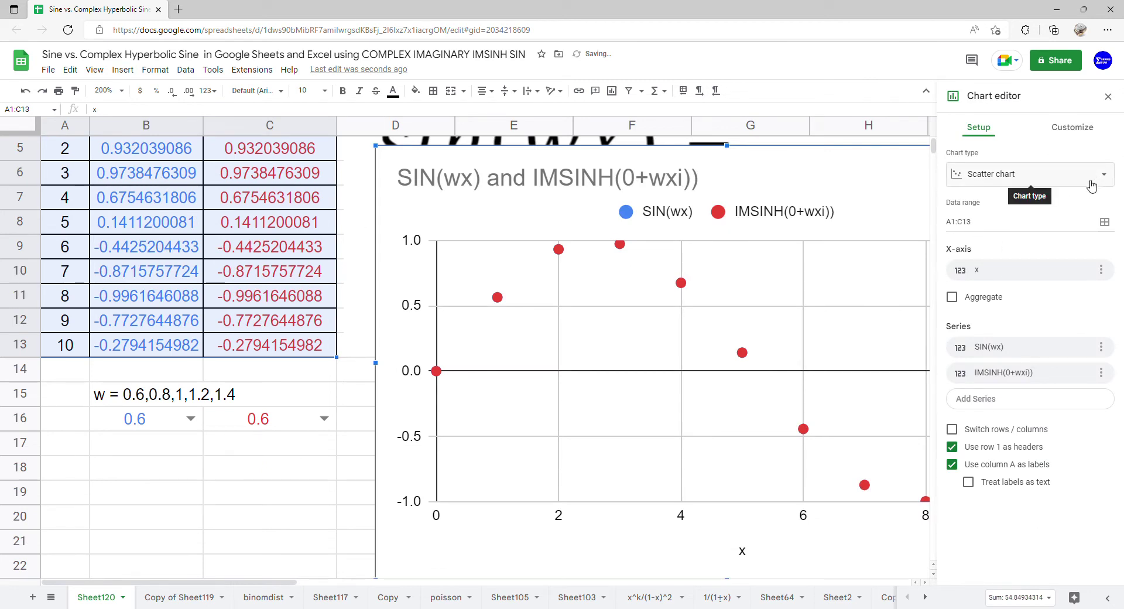
- Delete the chart's title text so the chart has no title
{"action": "left_click", "coordinate": [660, 183]}
{"action": "left_click", "coordinate": [702, 181]}
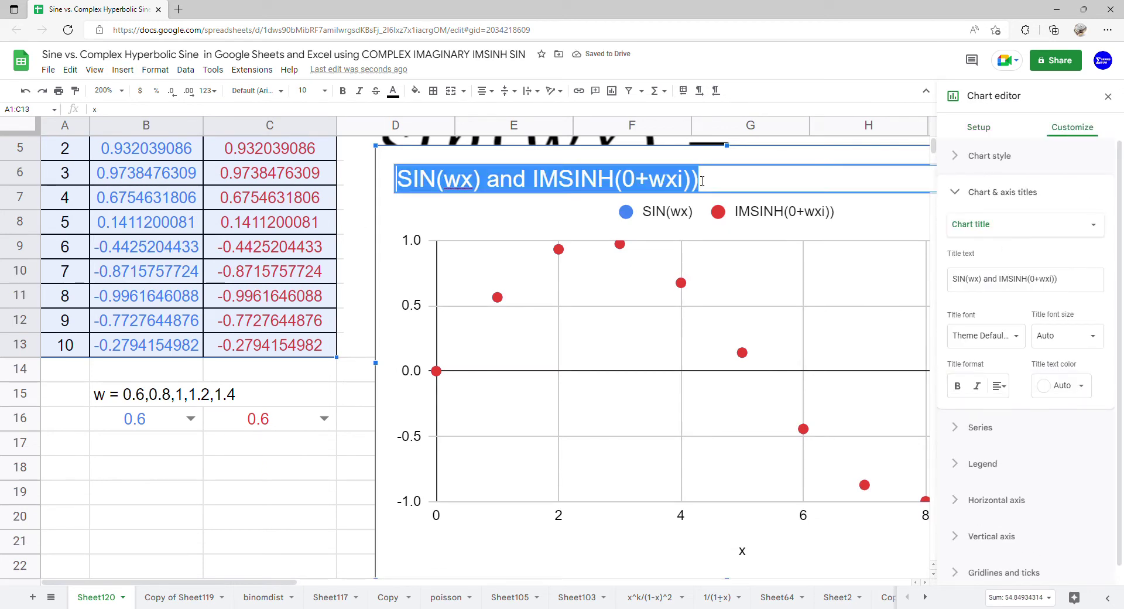
{"action": "key", "text": "BackSpace"}
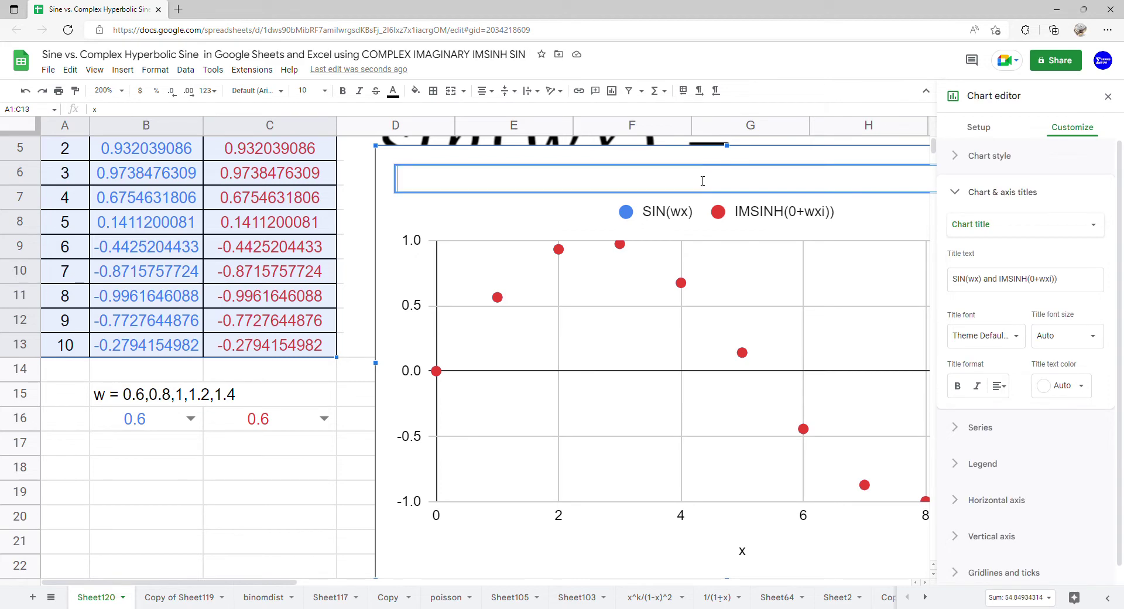
{"action": "left_click", "coordinate": [652, 244]}
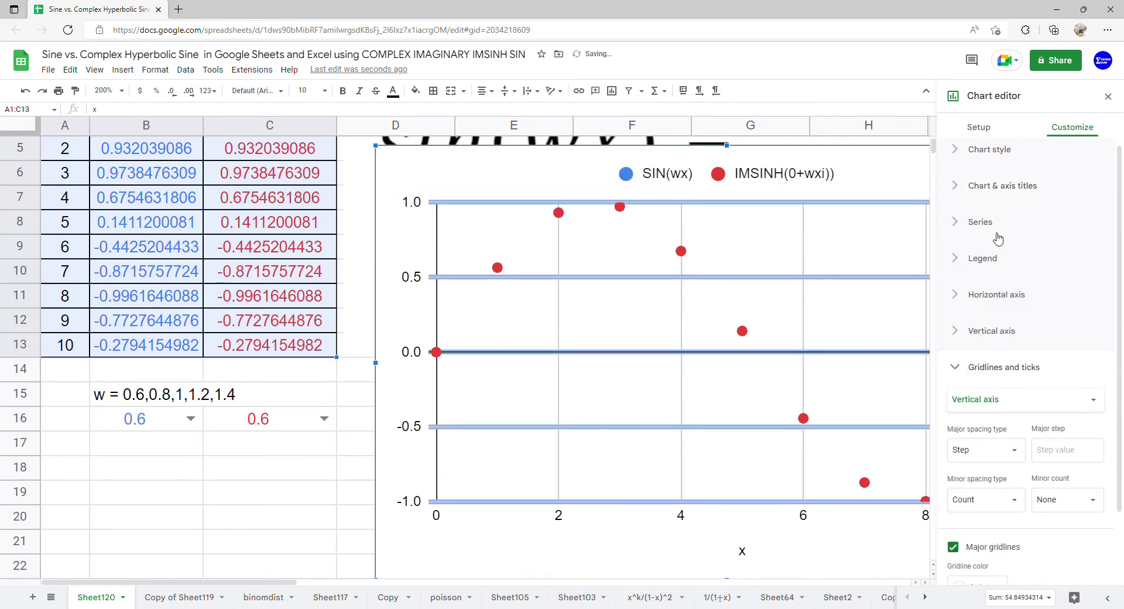
- Add a polynomial trendline of degree 10 to all series in the chart
{"action": "left_click", "coordinate": [997, 225]}
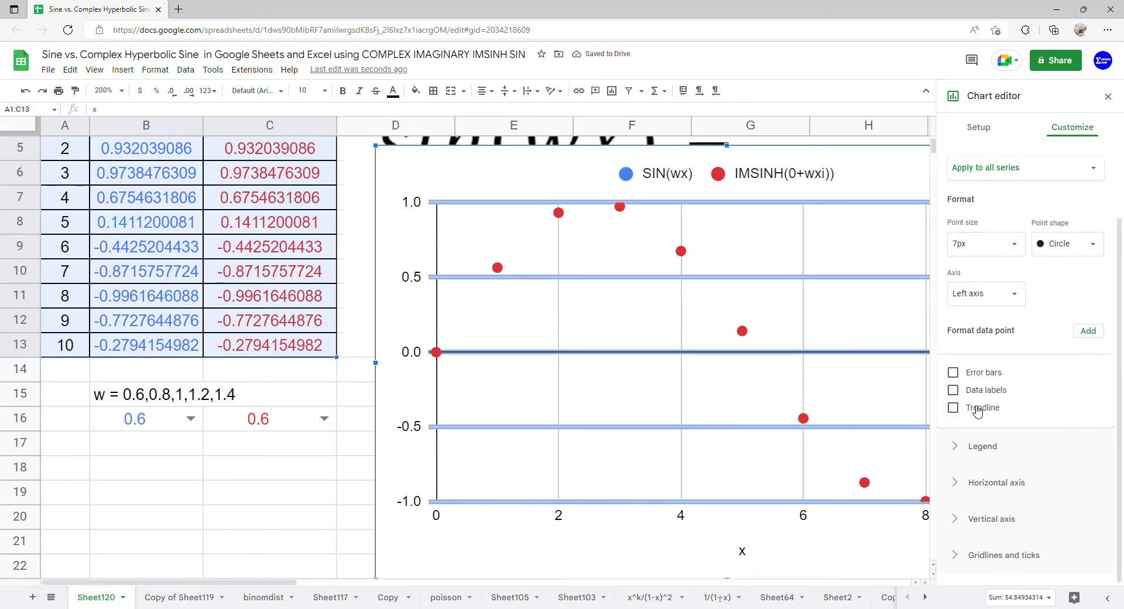
{"action": "left_click", "coordinate": [953, 494]}
{"action": "left_click", "coordinate": [1018, 320]}
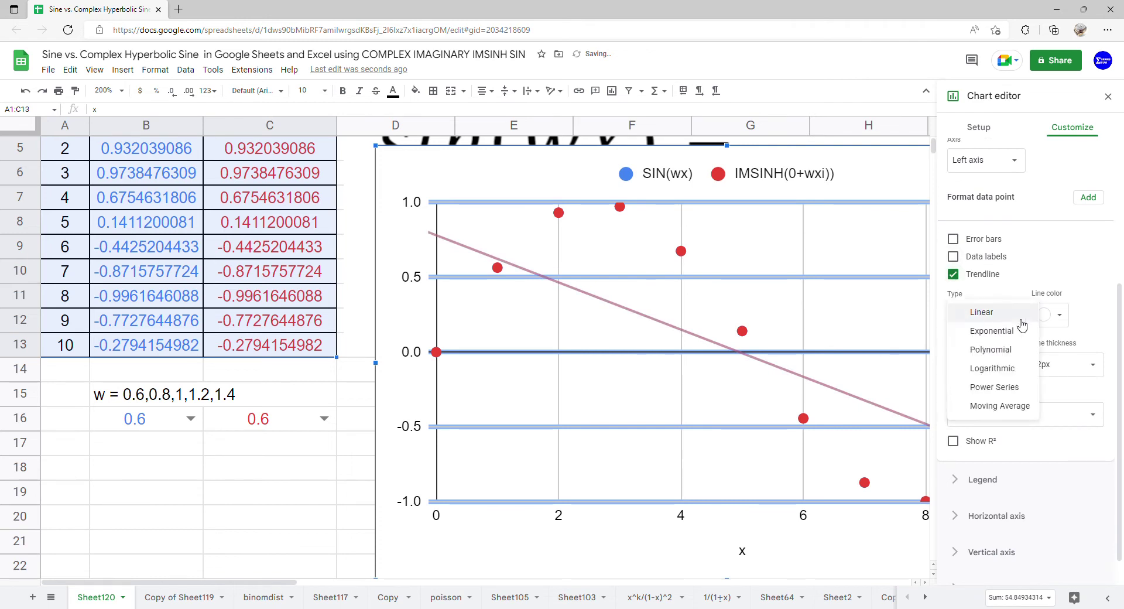
{"action": "left_click", "coordinate": [1011, 351]}
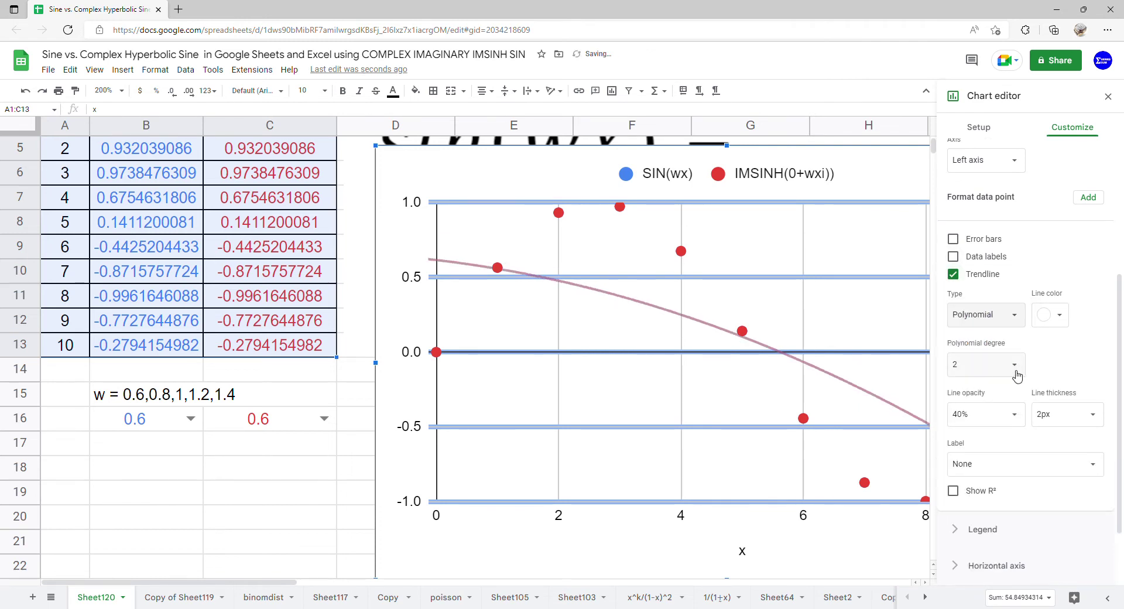
{"action": "left_click", "coordinate": [1013, 368]}
{"action": "left_click", "coordinate": [974, 484]}
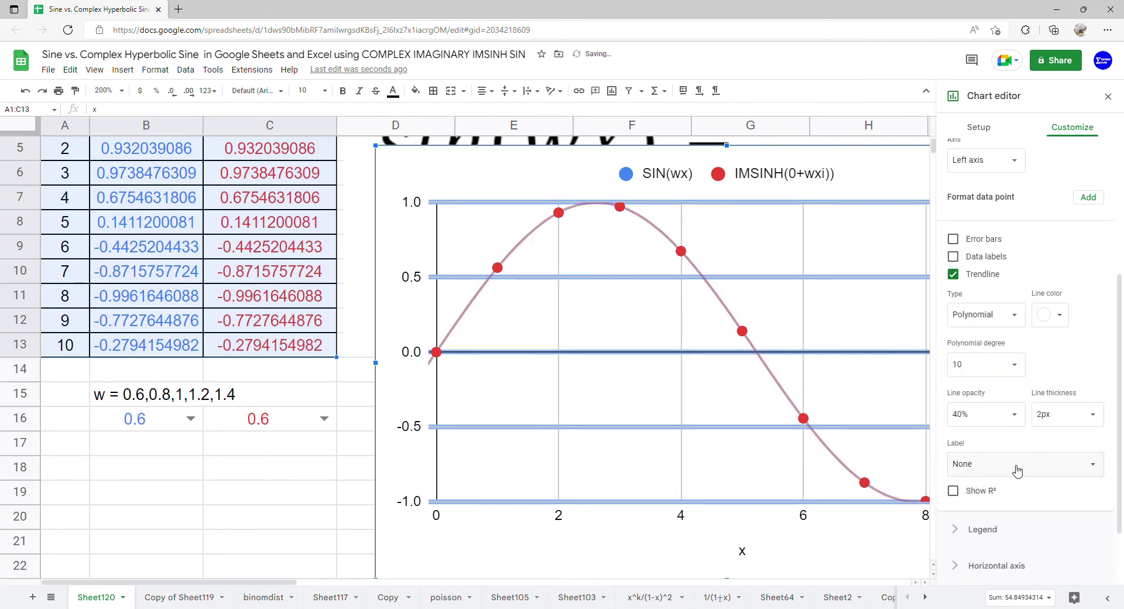
- Set the trendline label to Use Equation for all series
{"action": "scroll", "coordinate": [1017, 472], "scroll_direction": "down", "scroll_amount": 1}
{"action": "left_click", "coordinate": [1043, 403]}
{"action": "left_click", "coordinate": [964, 433]}
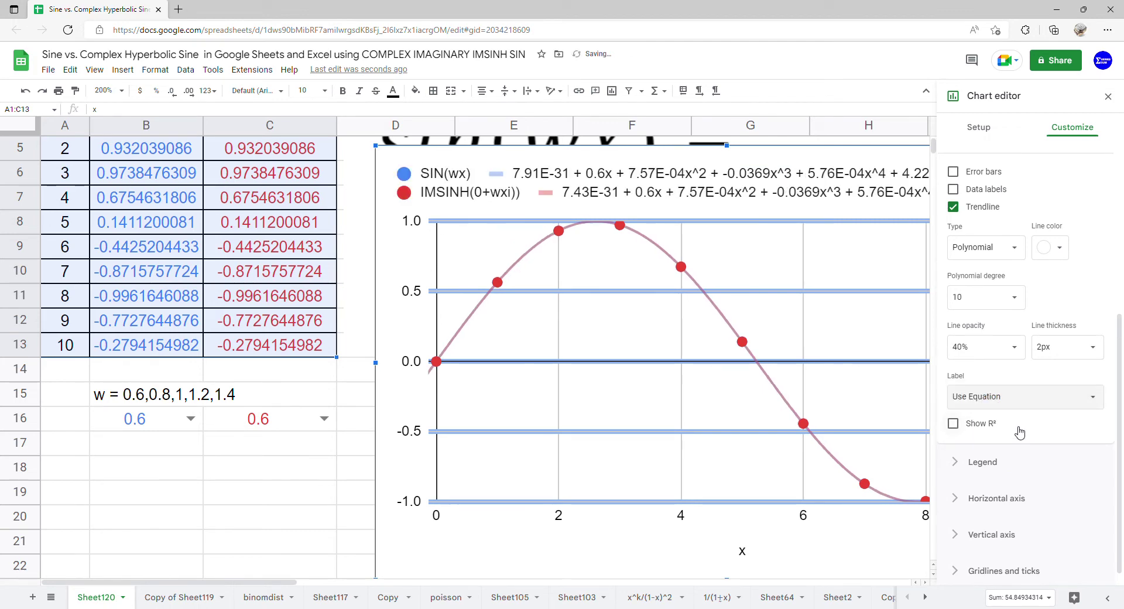
- Set the chart's legend position to Left and close the chart editor
{"action": "scroll", "coordinate": [1003, 456], "scroll_direction": "down", "scroll_amount": 1}
{"action": "left_click", "coordinate": [990, 446]}
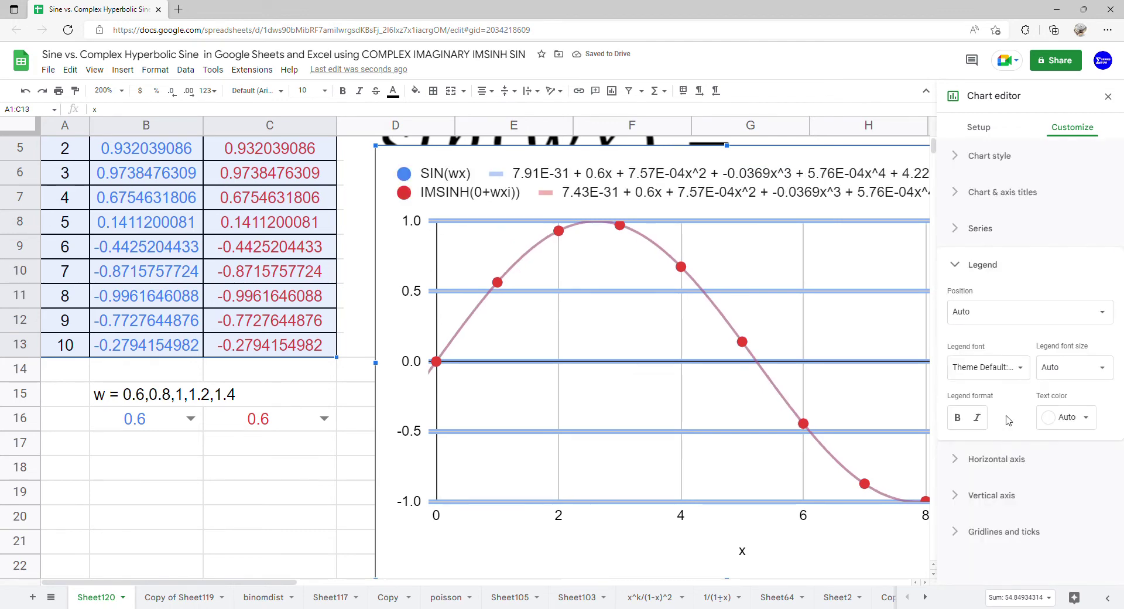
{"action": "left_click", "coordinate": [1014, 314]}
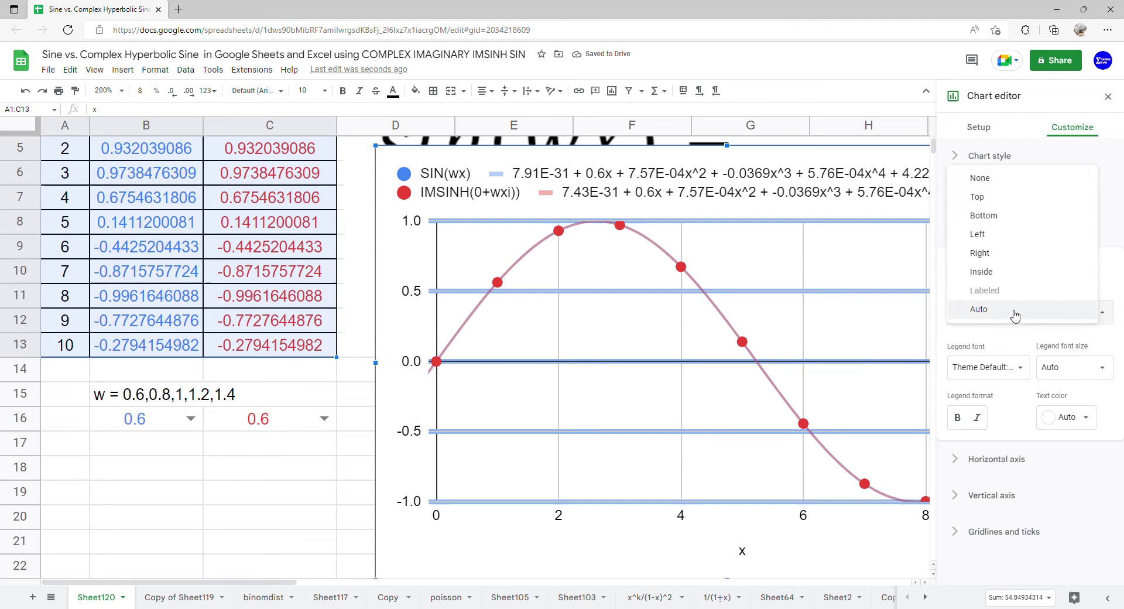
{"action": "left_click", "coordinate": [994, 234]}
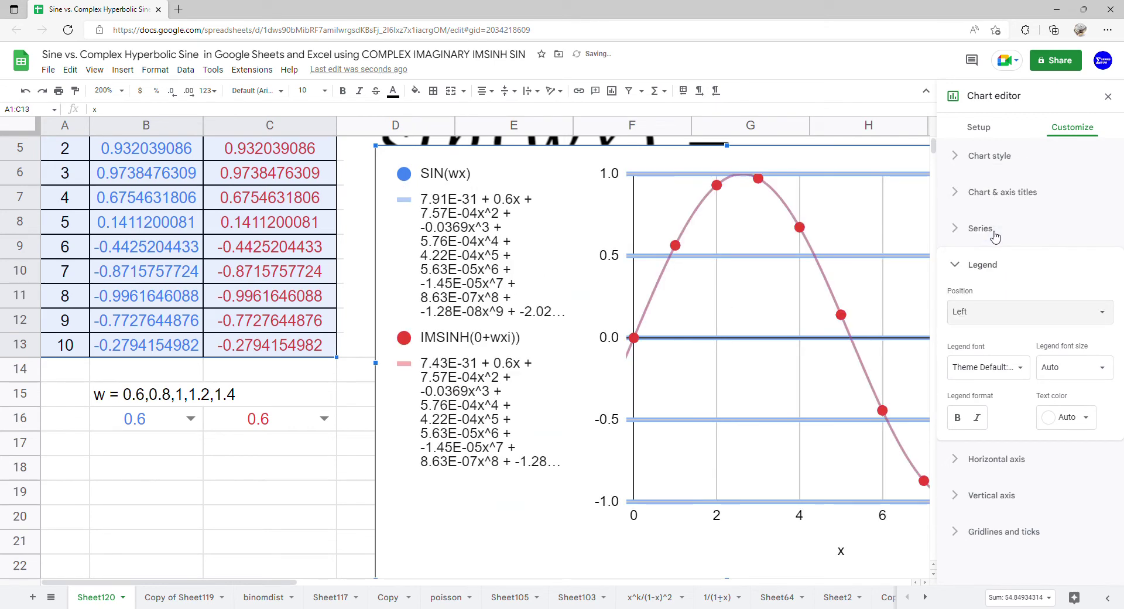
{"action": "left_click", "coordinate": [1108, 96]}
- Move the chart directly beside the table, starting at D1, and widen it into column J
{"action": "scroll", "coordinate": [684, 288], "scroll_direction": "up", "scroll_amount": 2}
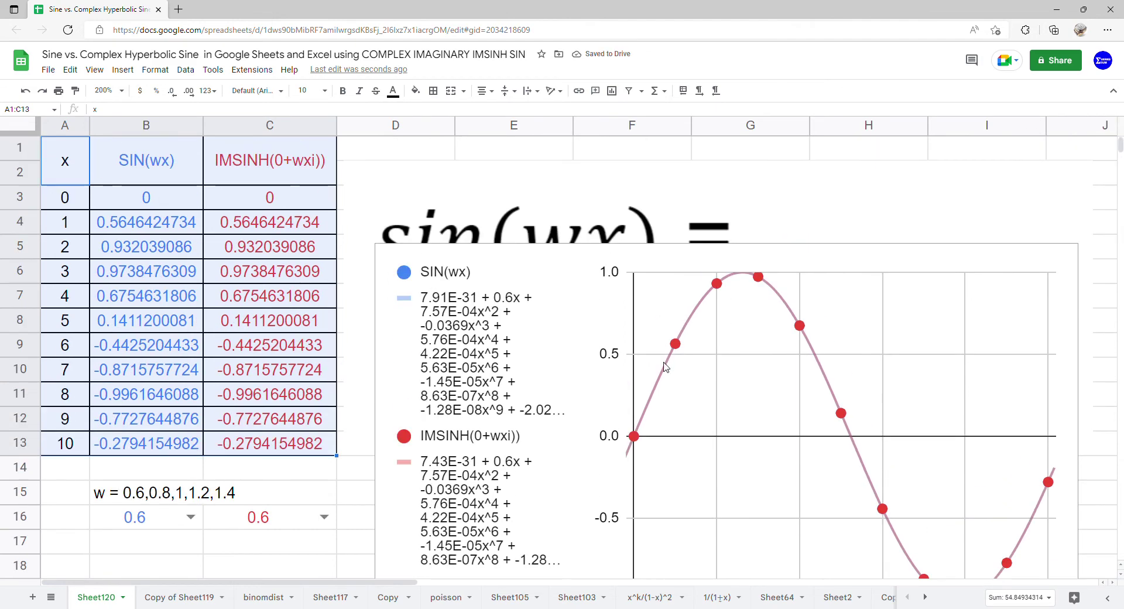
{"action": "scroll", "coordinate": [666, 368], "scroll_direction": "down", "scroll_amount": 2}
{"action": "left_click_drag", "start_coordinate": [664, 294], "coordinate": [649, 202]}
{"action": "scroll", "coordinate": [622, 337], "scroll_direction": "up", "scroll_amount": 2}
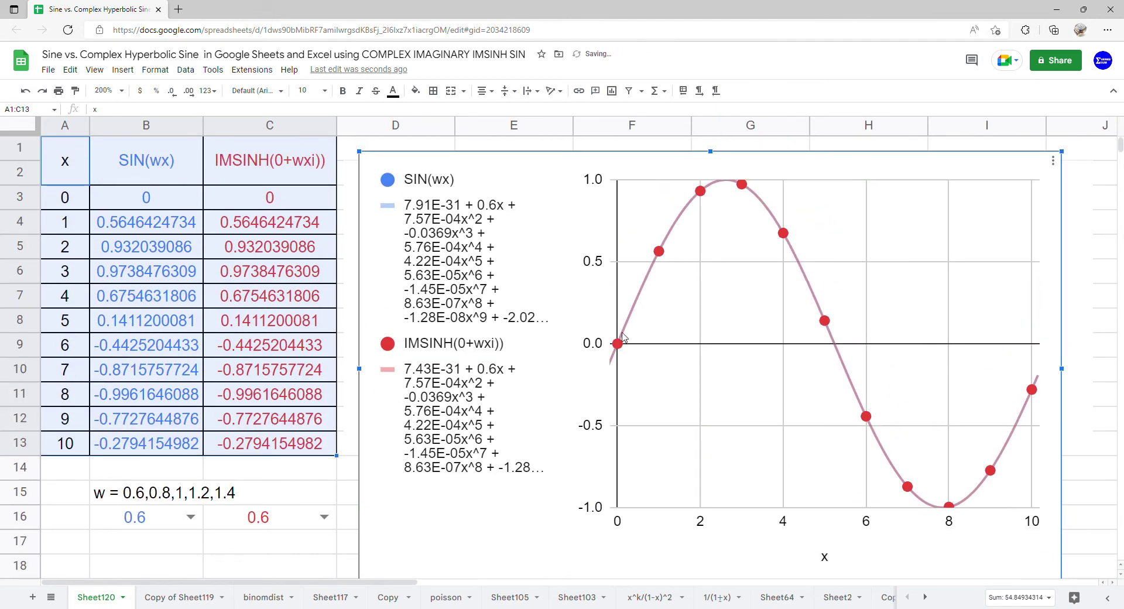
{"action": "left_click_drag", "start_coordinate": [624, 335], "coordinate": [608, 321]}
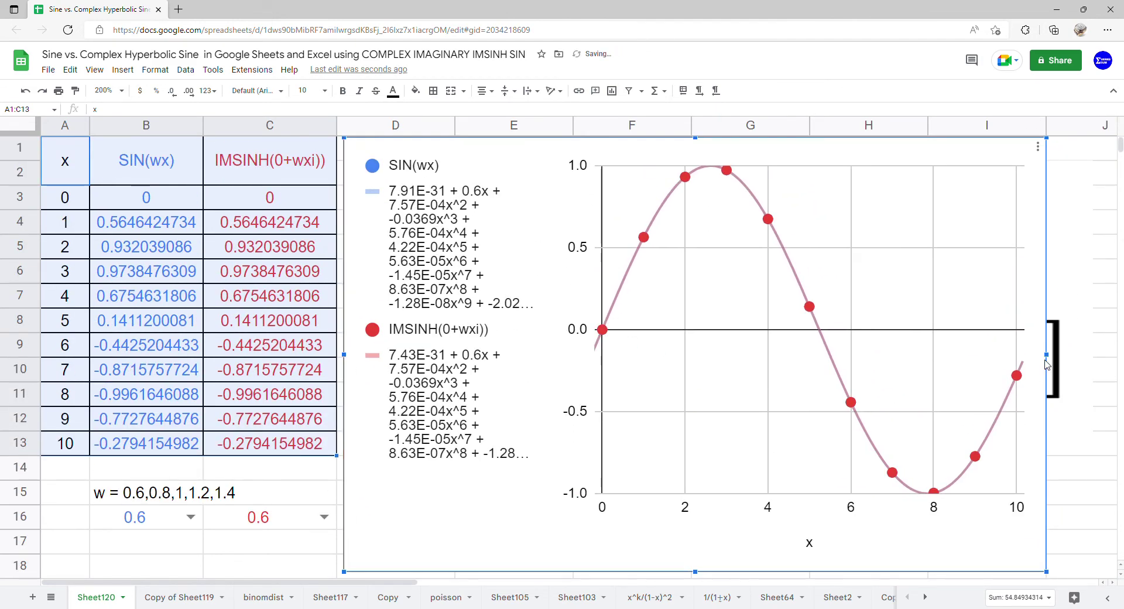
{"action": "left_click_drag", "start_coordinate": [1055, 358], "coordinate": [1117, 358]}
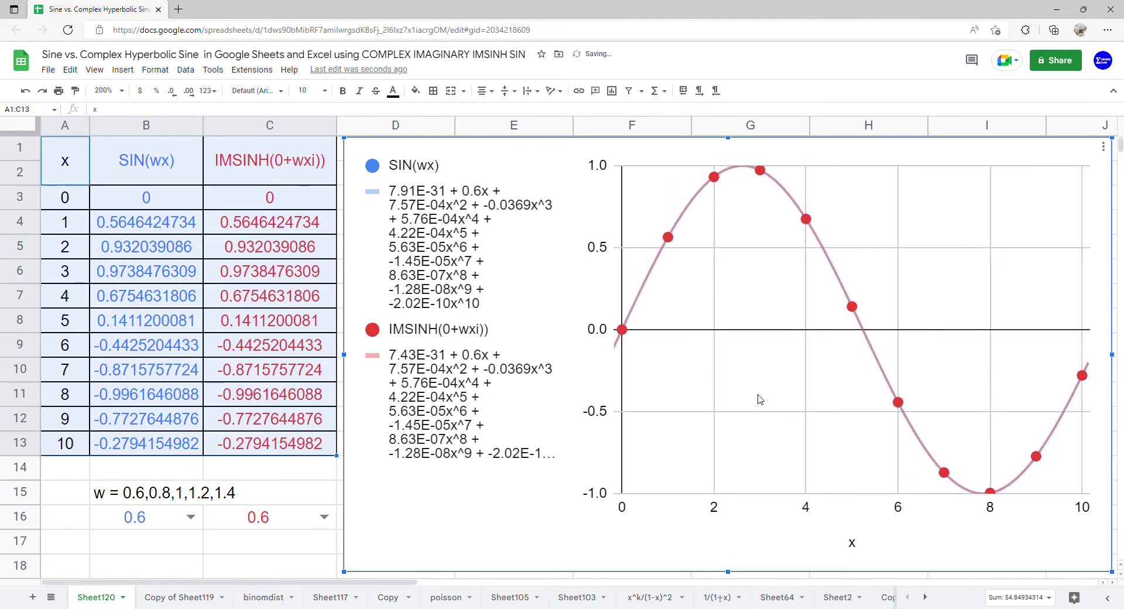
- Set w to 0.8 in B16, select the SIN(wx) column B1:B13, and set w to 0.8 in C16 as well
{"action": "left_click", "coordinate": [191, 518]}
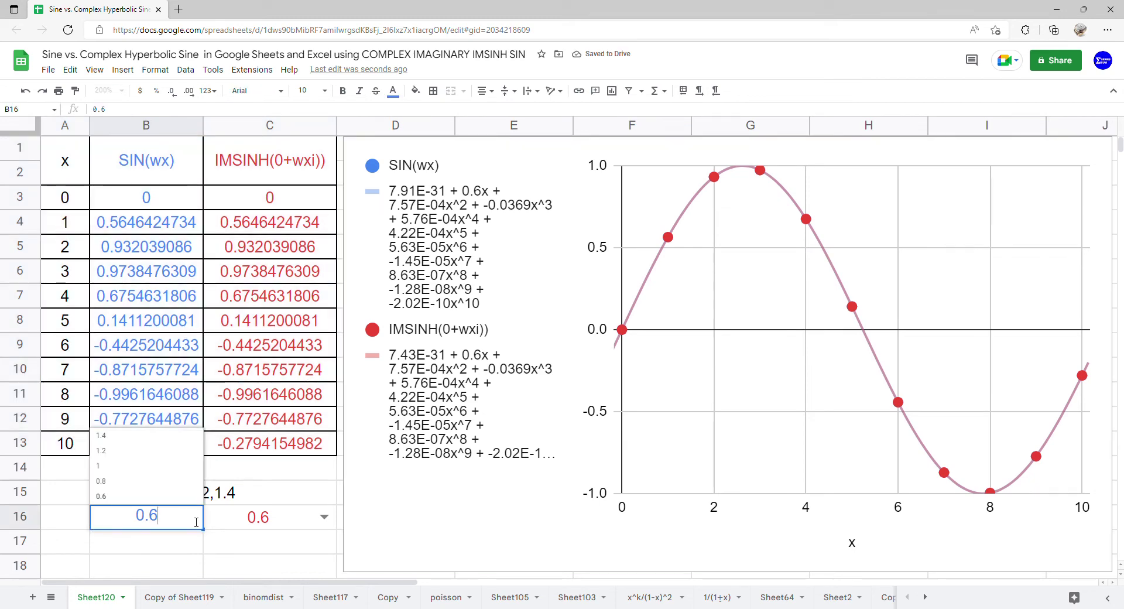
{"action": "left_click", "coordinate": [162, 482]}
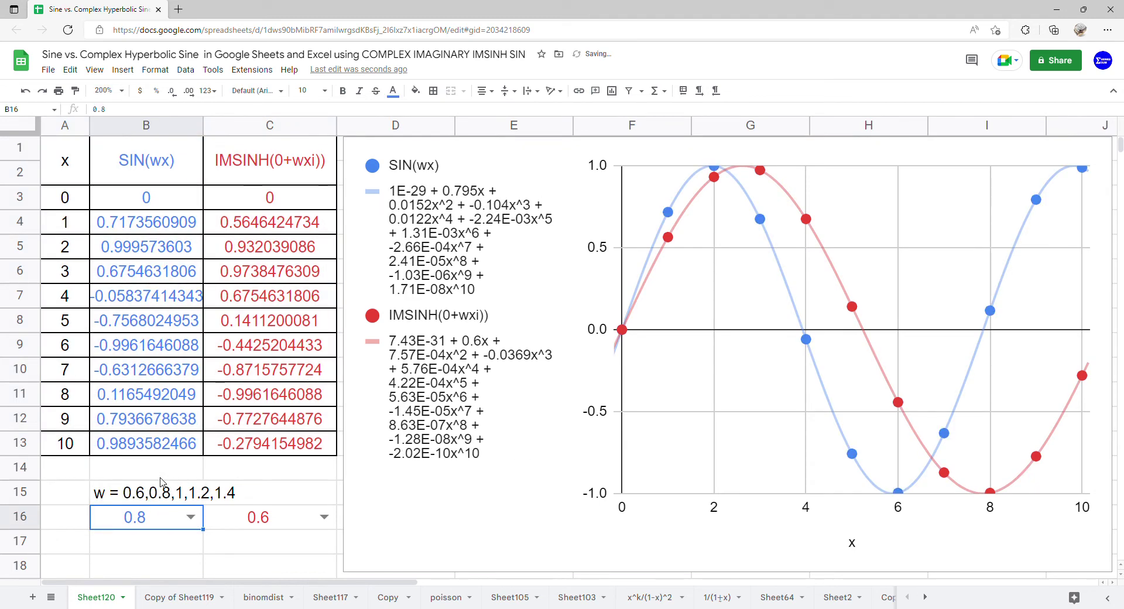
{"action": "left_click_drag", "start_coordinate": [157, 170], "coordinate": [156, 445]}
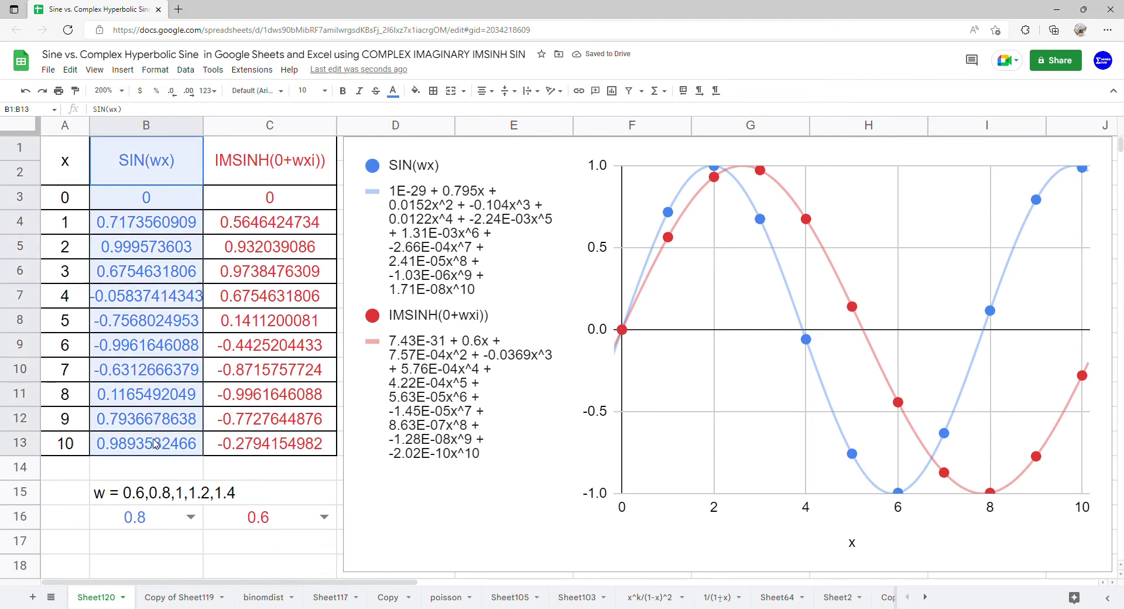
{"action": "left_click", "coordinate": [324, 517]}
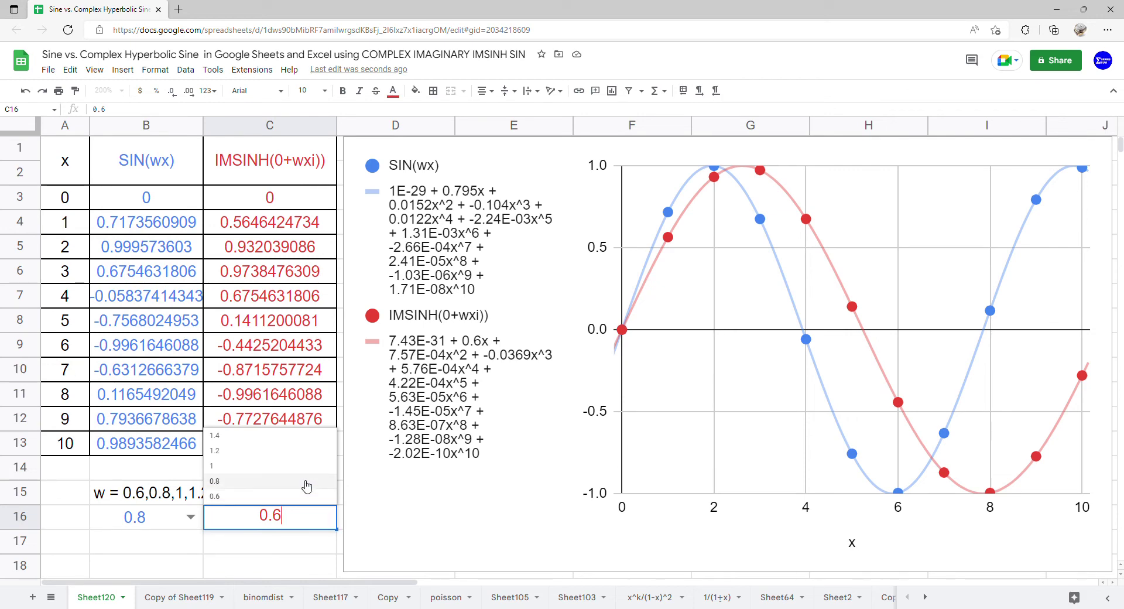
{"action": "left_click", "coordinate": [306, 482]}
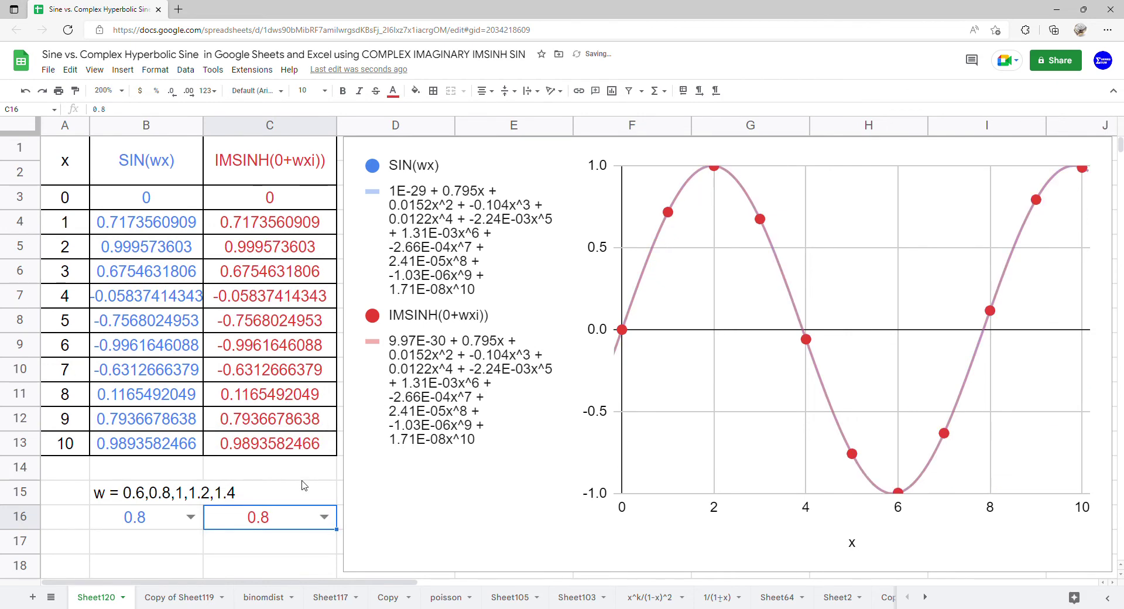
- Set w to 1 for SIN(wx) in B16 and for IMSINH in C16
{"action": "left_click", "coordinate": [192, 518]}
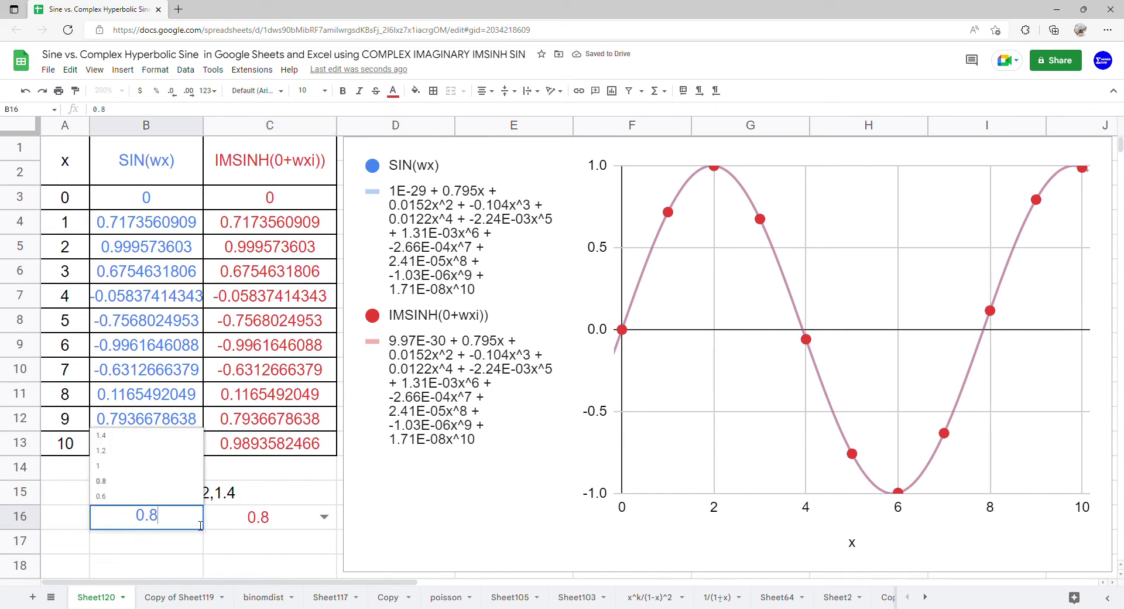
{"action": "left_click", "coordinate": [180, 474]}
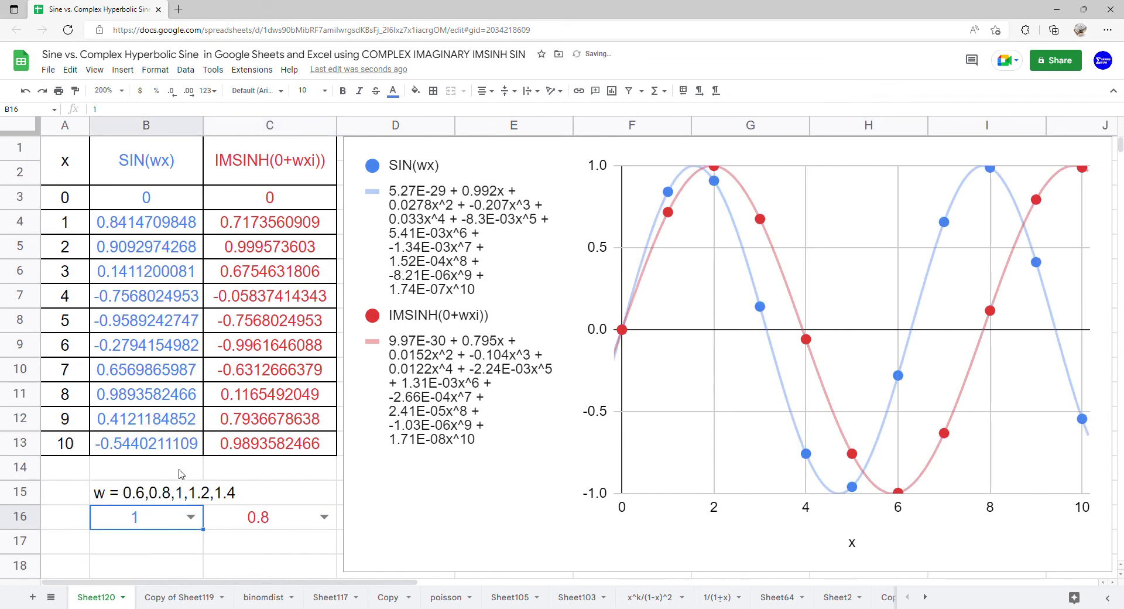
{"action": "left_click", "coordinate": [323, 518]}
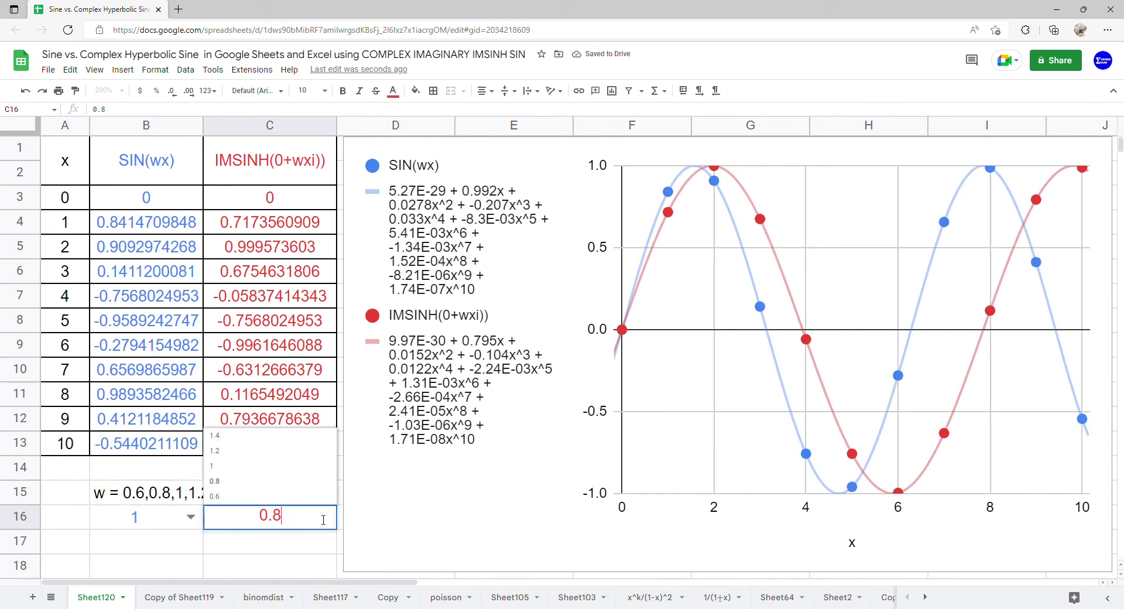
{"action": "left_click", "coordinate": [301, 471]}
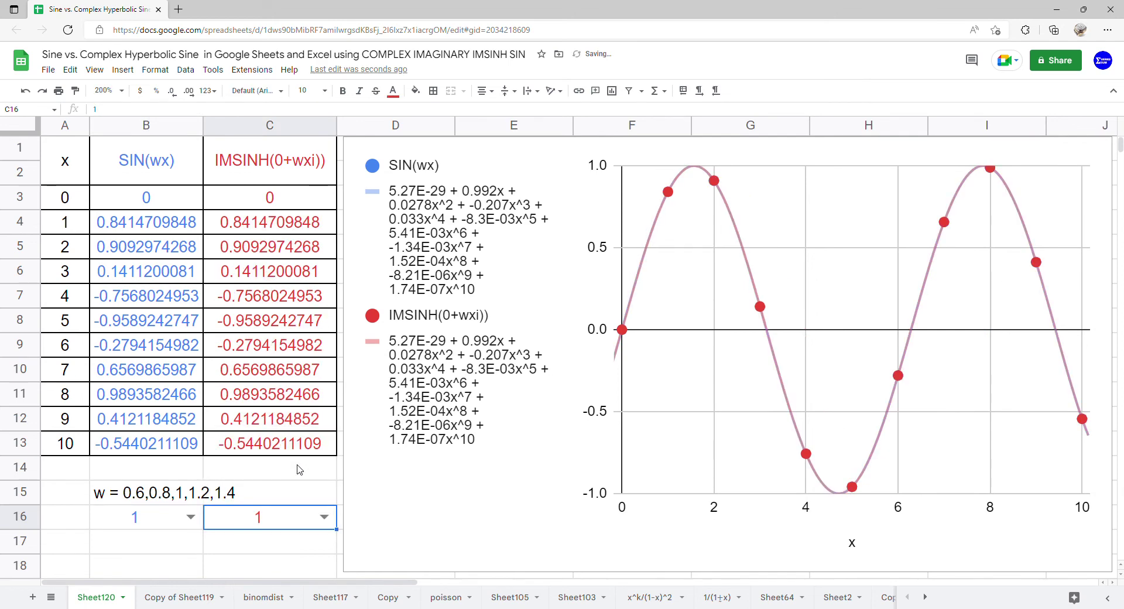
- Set w to 1.2 for SIN(wx) in B16 and for IMSINH in C16
{"action": "left_click", "coordinate": [189, 517]}
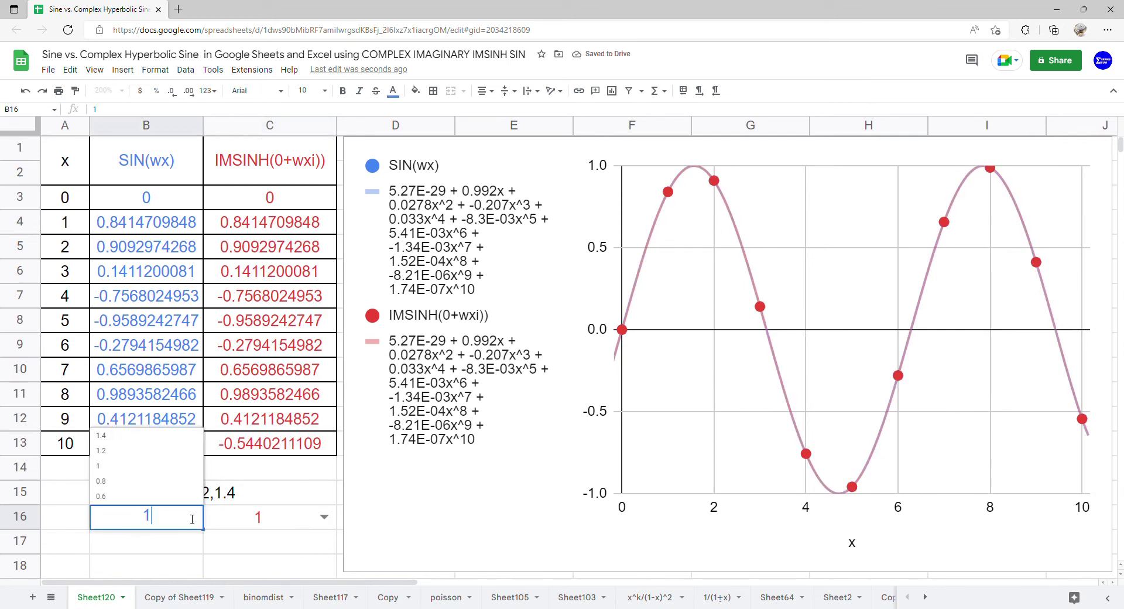
{"action": "left_click", "coordinate": [178, 452]}
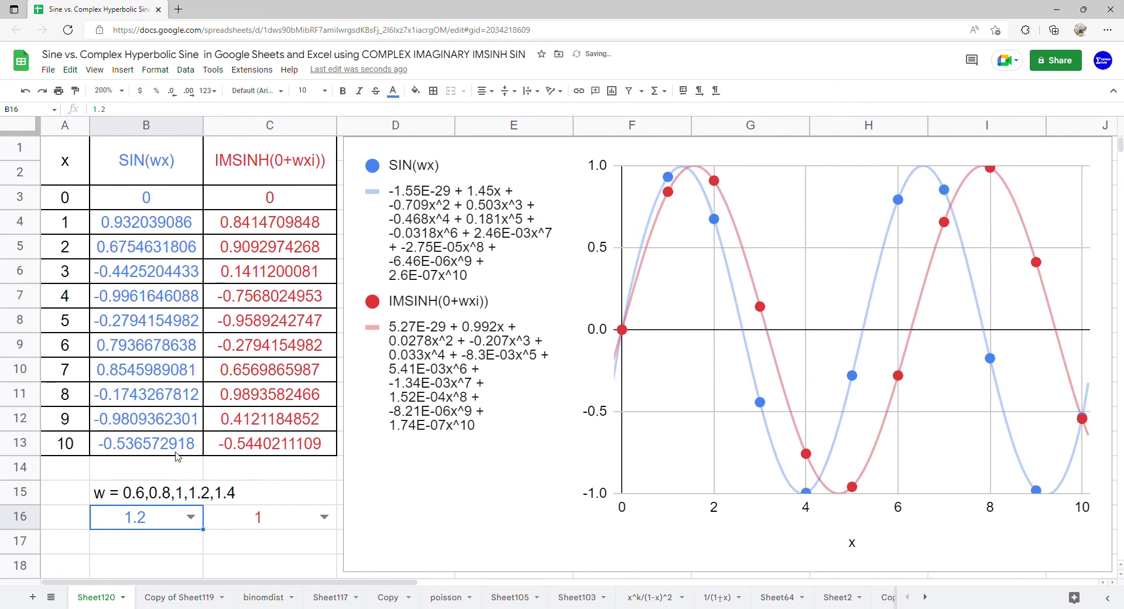
{"action": "left_click", "coordinate": [324, 518]}
{"action": "left_click", "coordinate": [291, 455]}
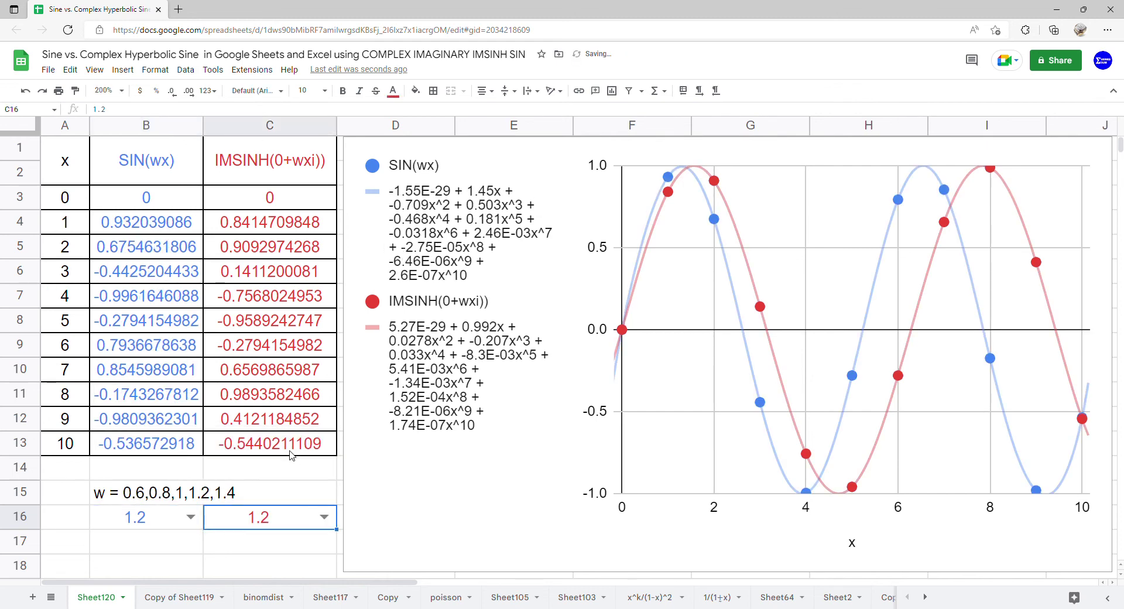
- Set w to 1.4 for SIN(wx) in B16 and for IMSINH in C16
{"action": "left_click", "coordinate": [190, 516]}
{"action": "left_click", "coordinate": [166, 436]}
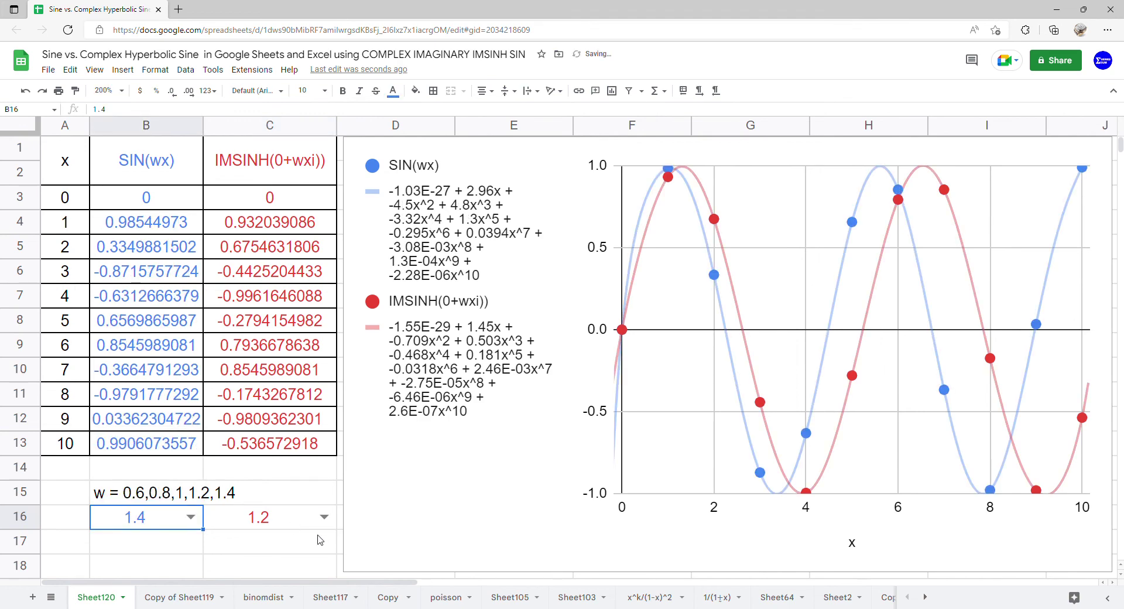
{"action": "left_click", "coordinate": [324, 517]}
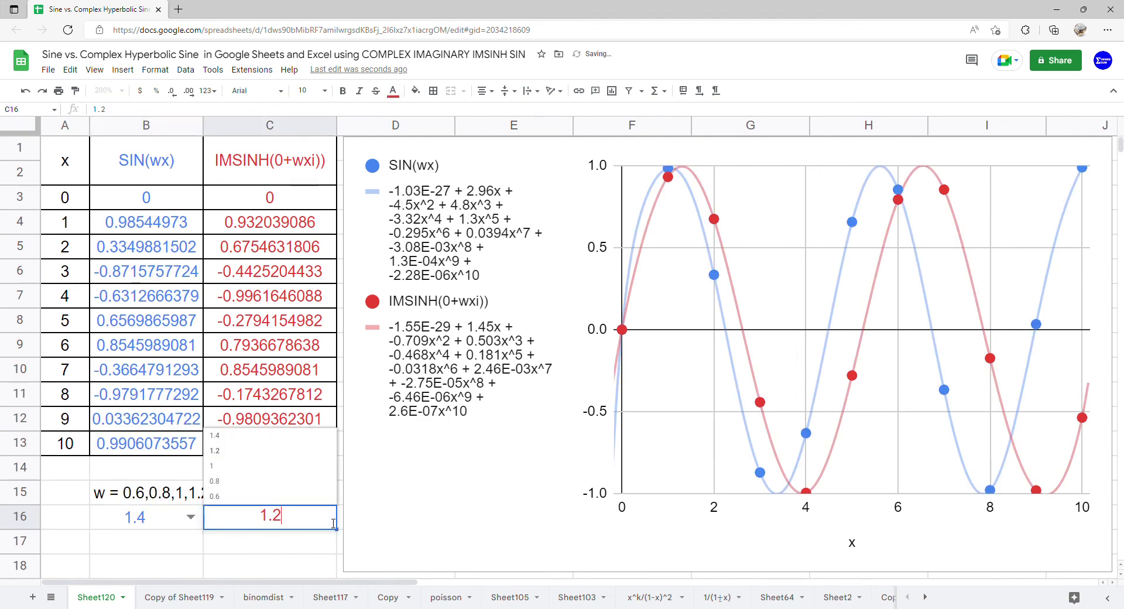
{"action": "left_click", "coordinate": [304, 445]}
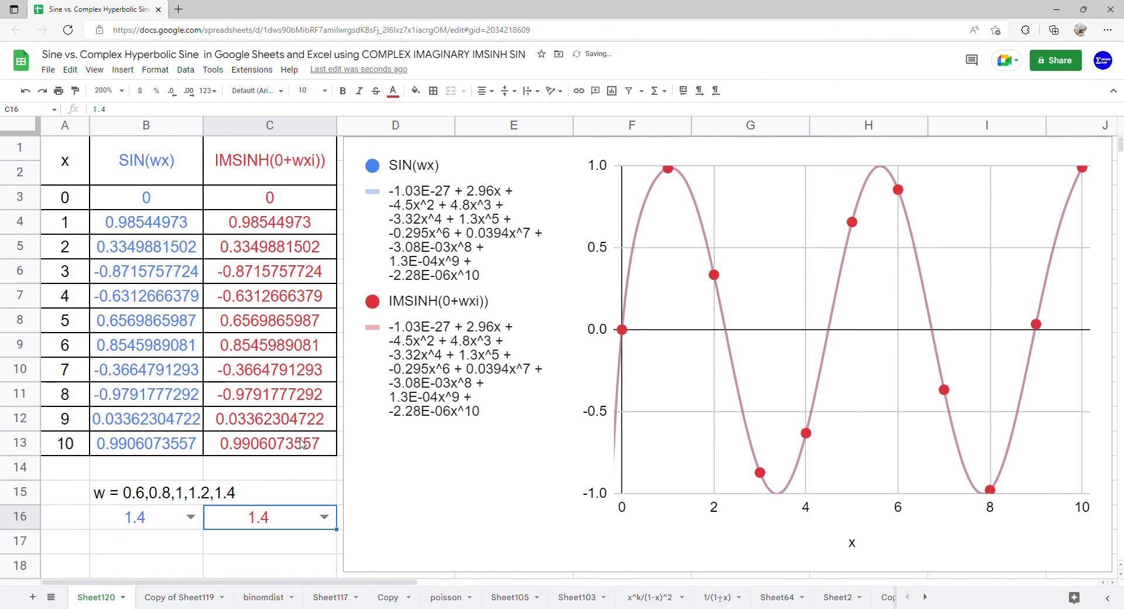